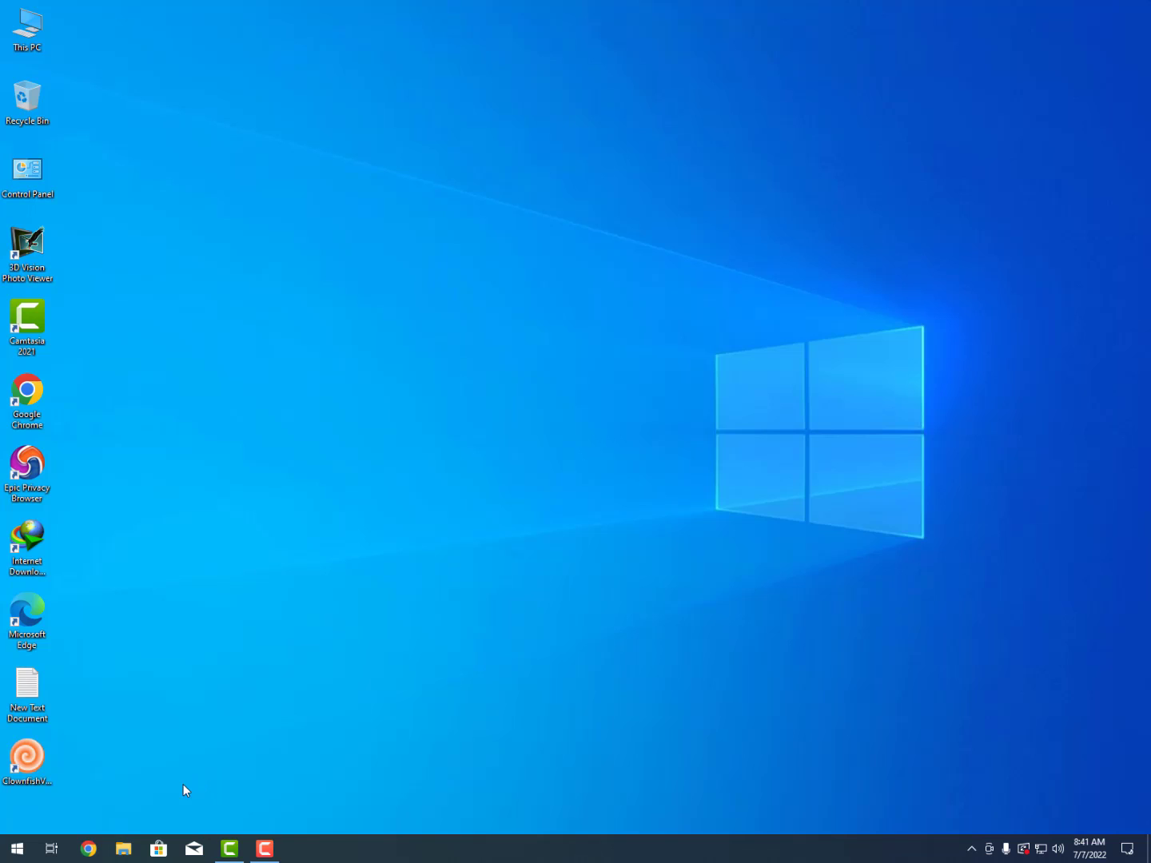
# Open File Explorer from the taskbar and close it again.
pyautogui.click(124, 847)
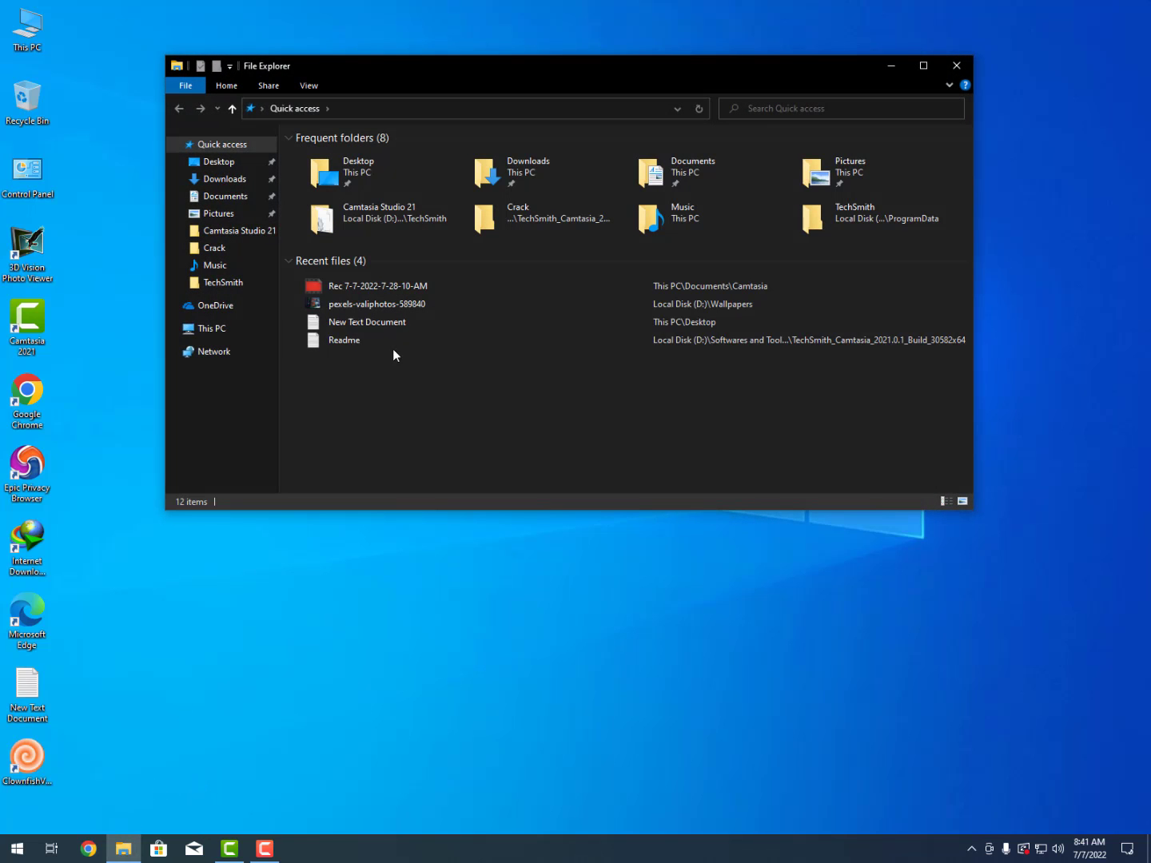
pyautogui.click(959, 70)
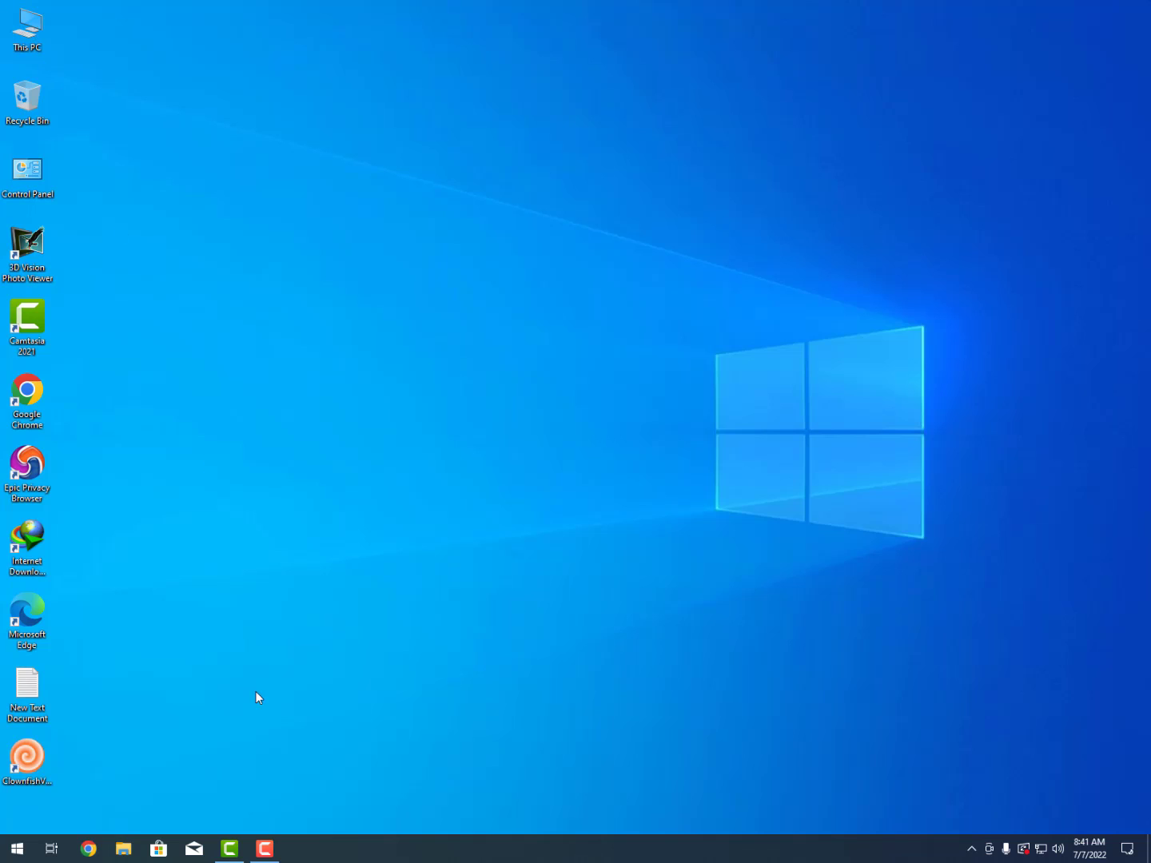
# Review the pending NVIDIA and Intel updates in Windows Update, then minimize Settings.
pyautogui.click(1026, 851)
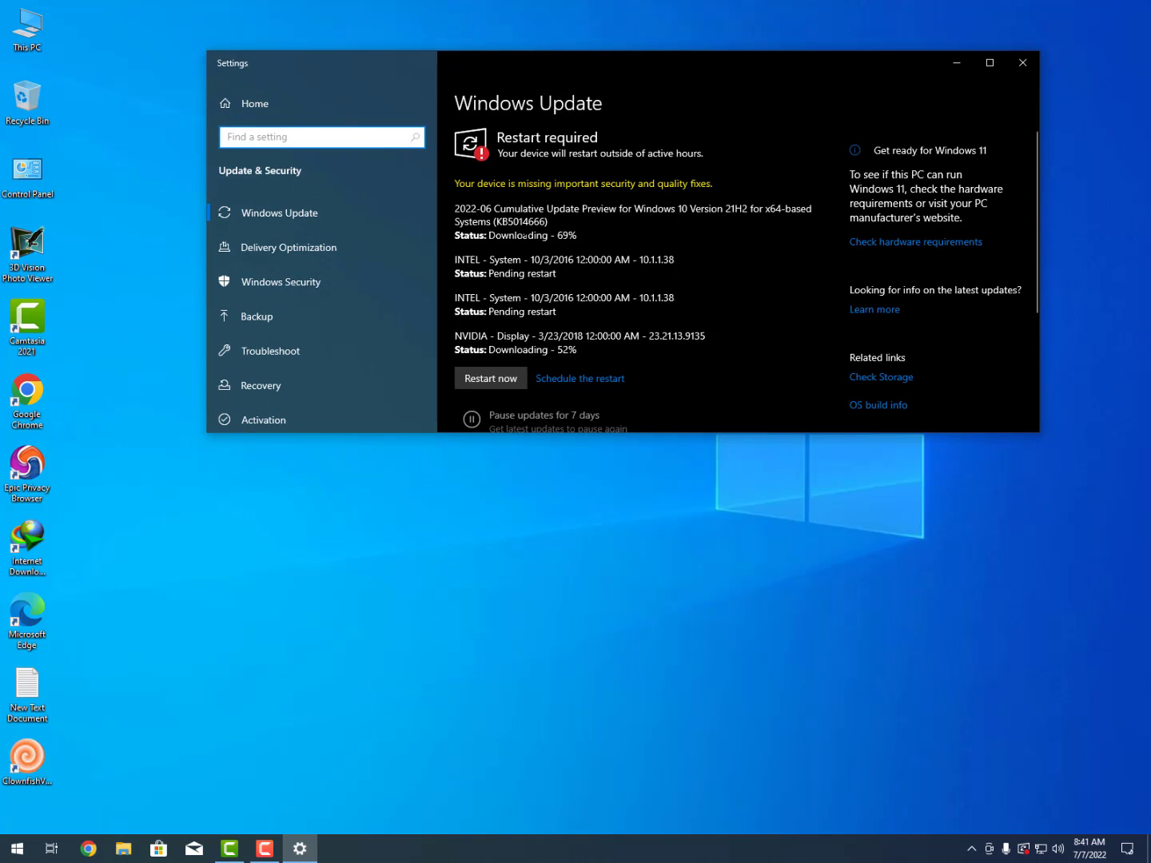
pyautogui.scroll(-3, 564, 205)
pyautogui.scroll(3, 567, 303)
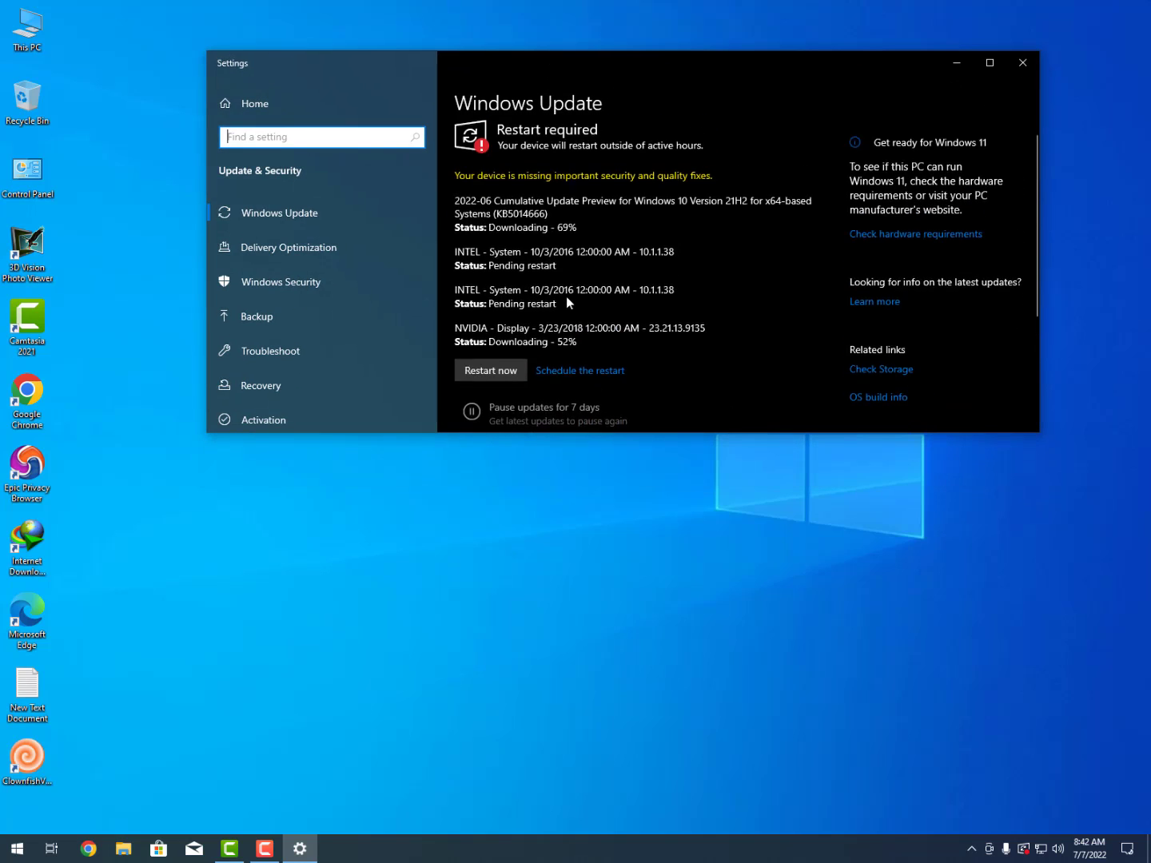
pyautogui.moveTo(706, 336); pyautogui.dragTo(616, 336)
pyautogui.click(552, 335)
pyautogui.moveTo(504, 298); pyautogui.dragTo(574, 298)
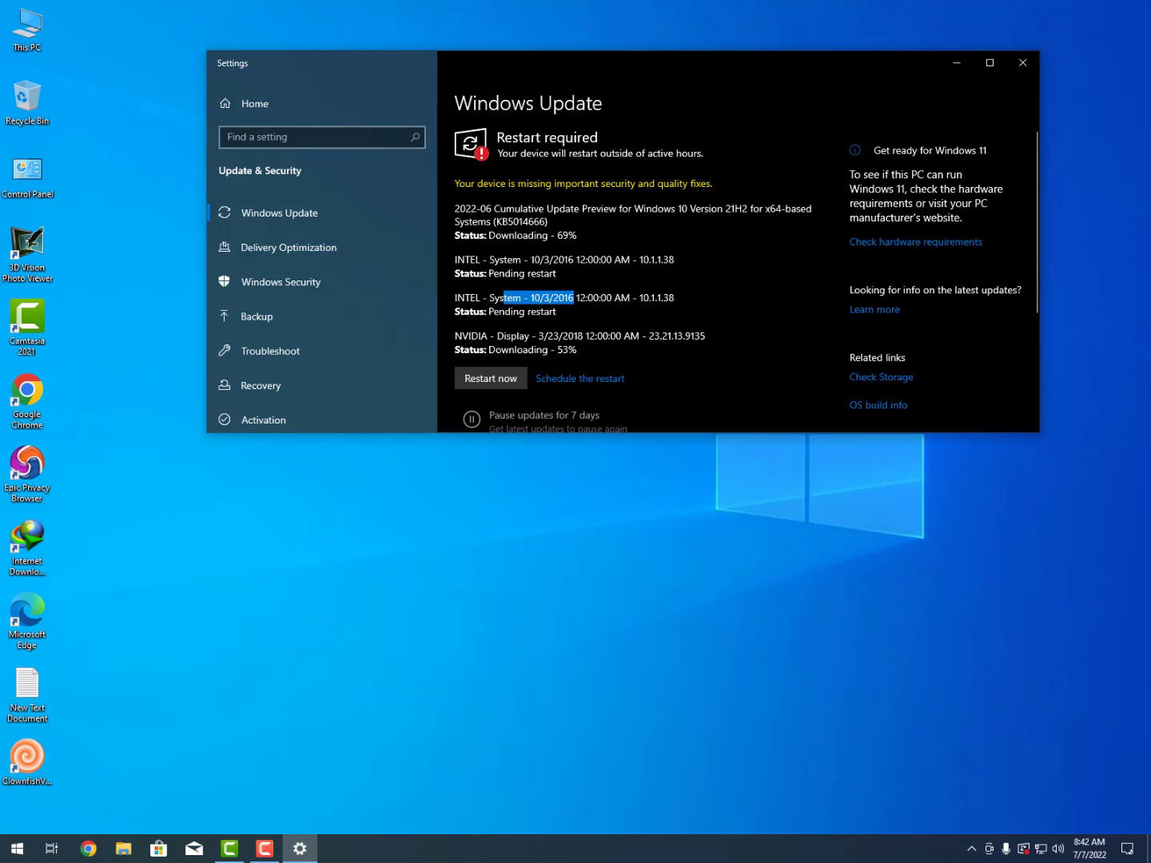
pyautogui.click(539, 294)
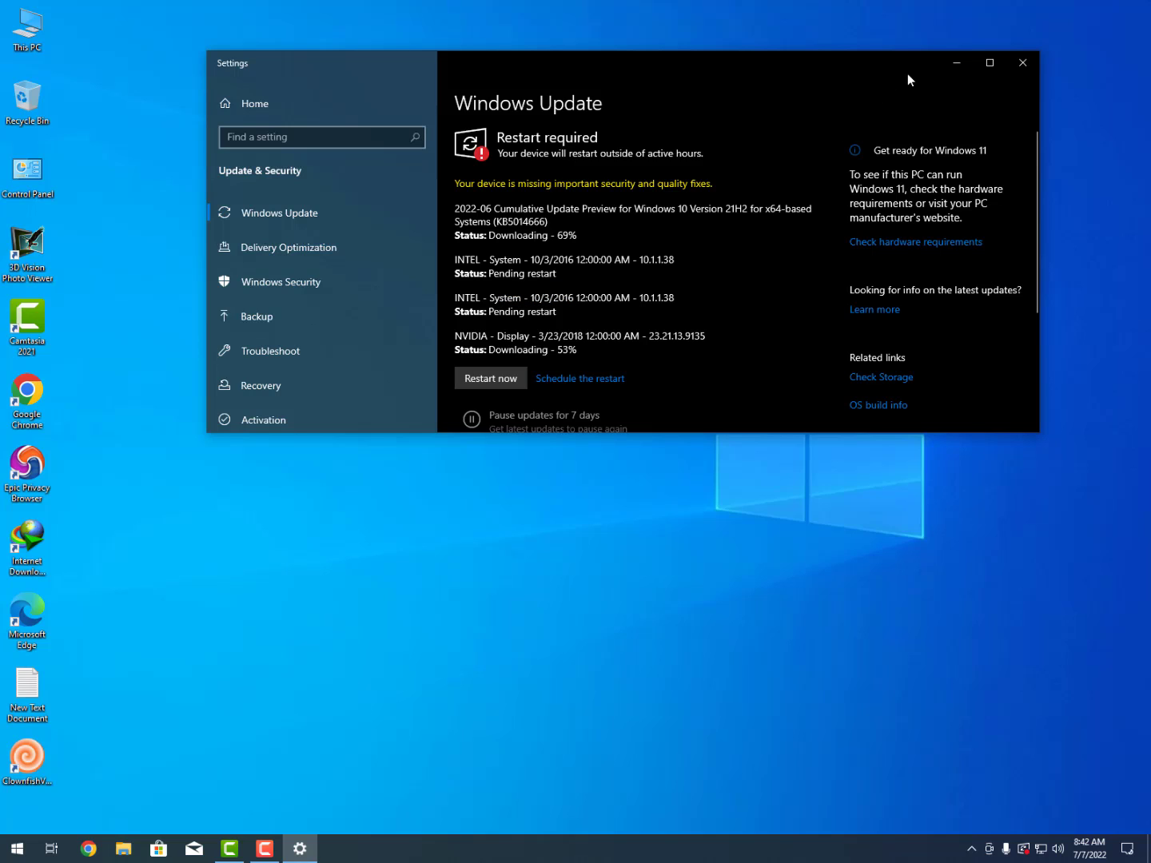
pyautogui.click(954, 64)
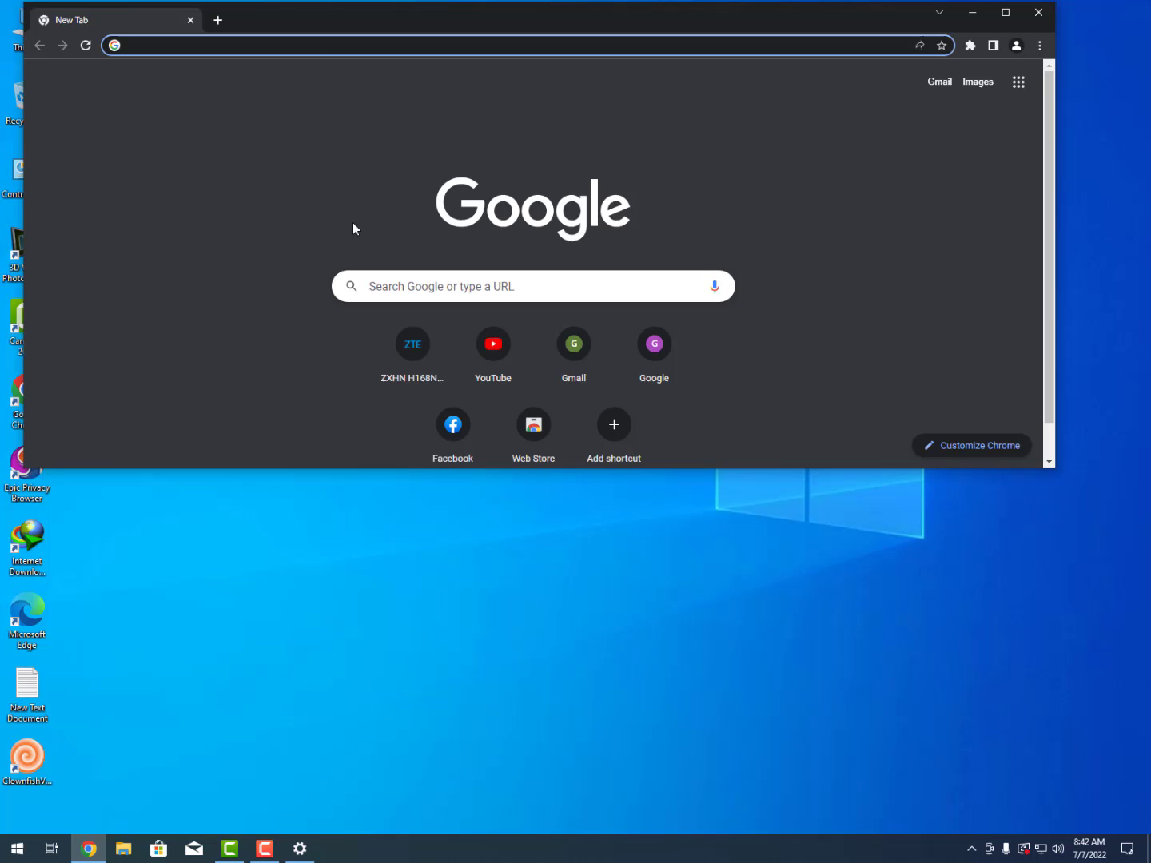
# Search the web for 'valorant download' and open the official VALORANT website.
pyautogui.click(333, 41)
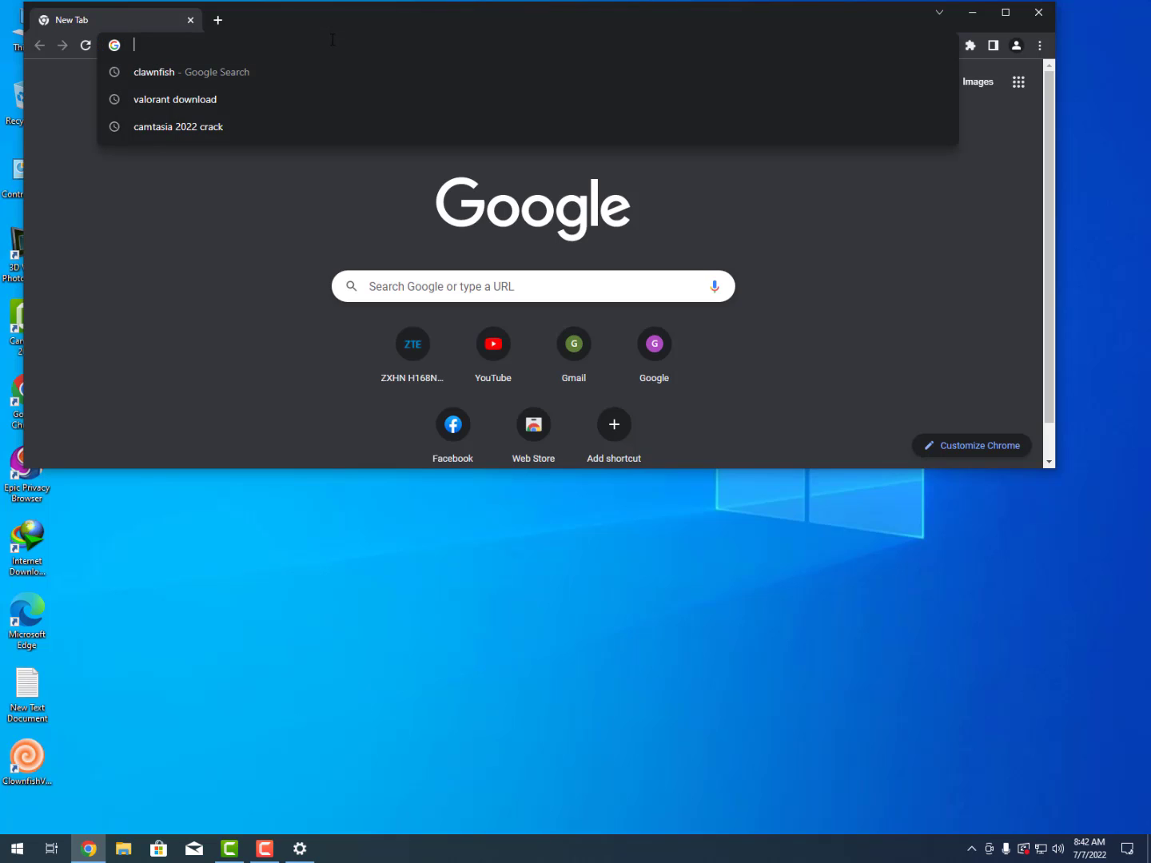
pyautogui.write('qu')
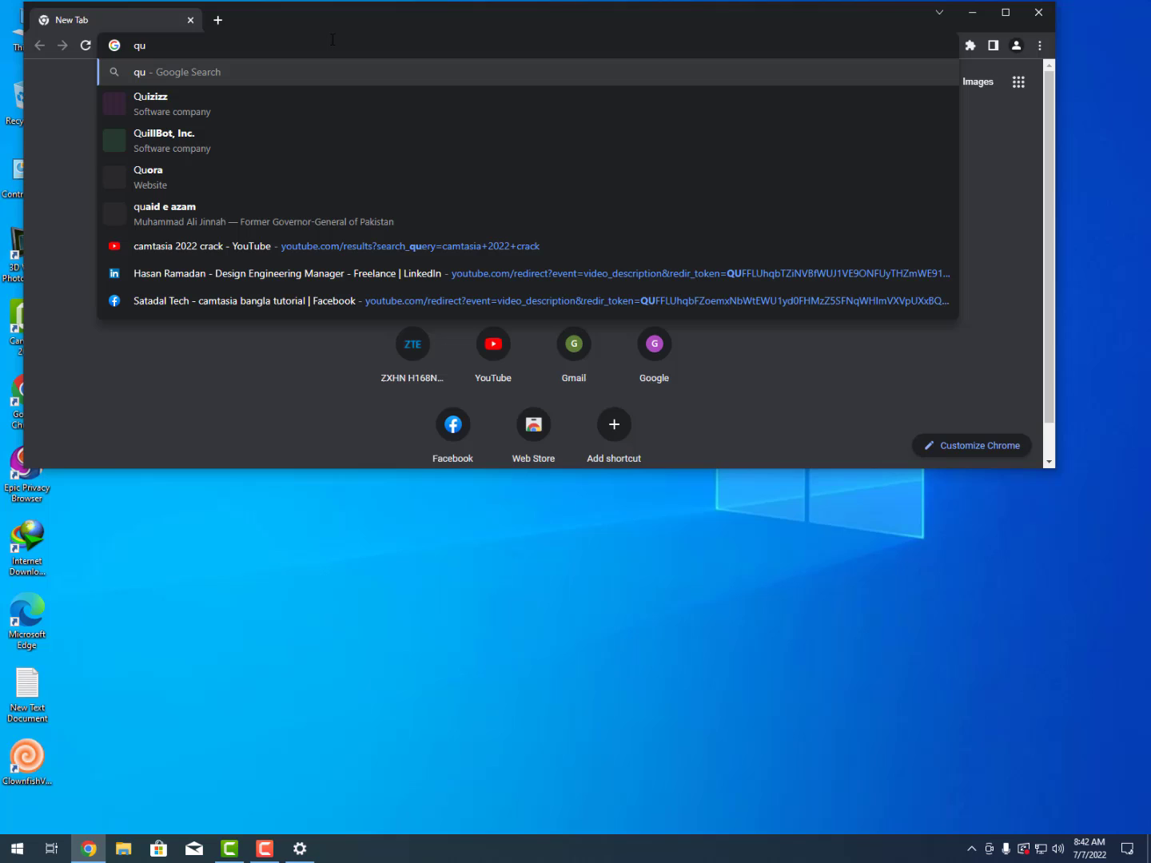
pyautogui.hotkey('ctrl', 'a')
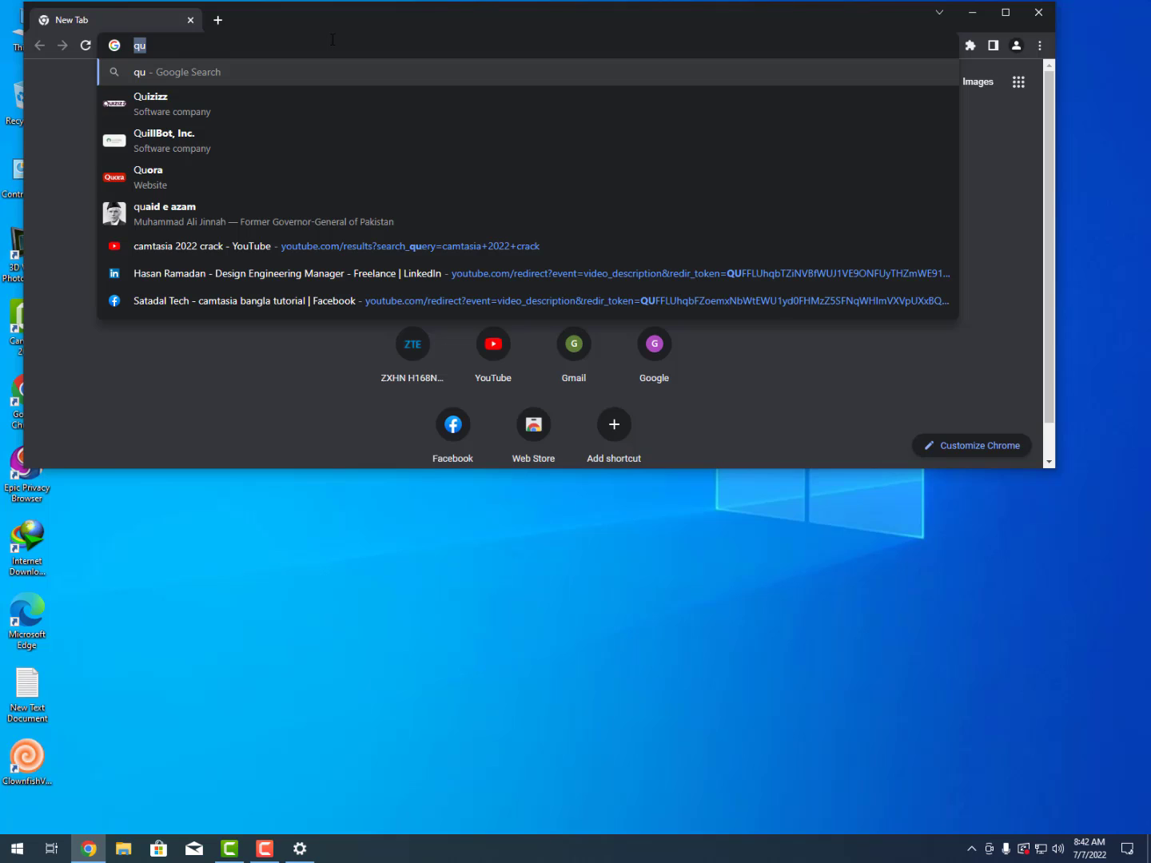
pyautogui.write('valorant download')
pyautogui.press('Return')
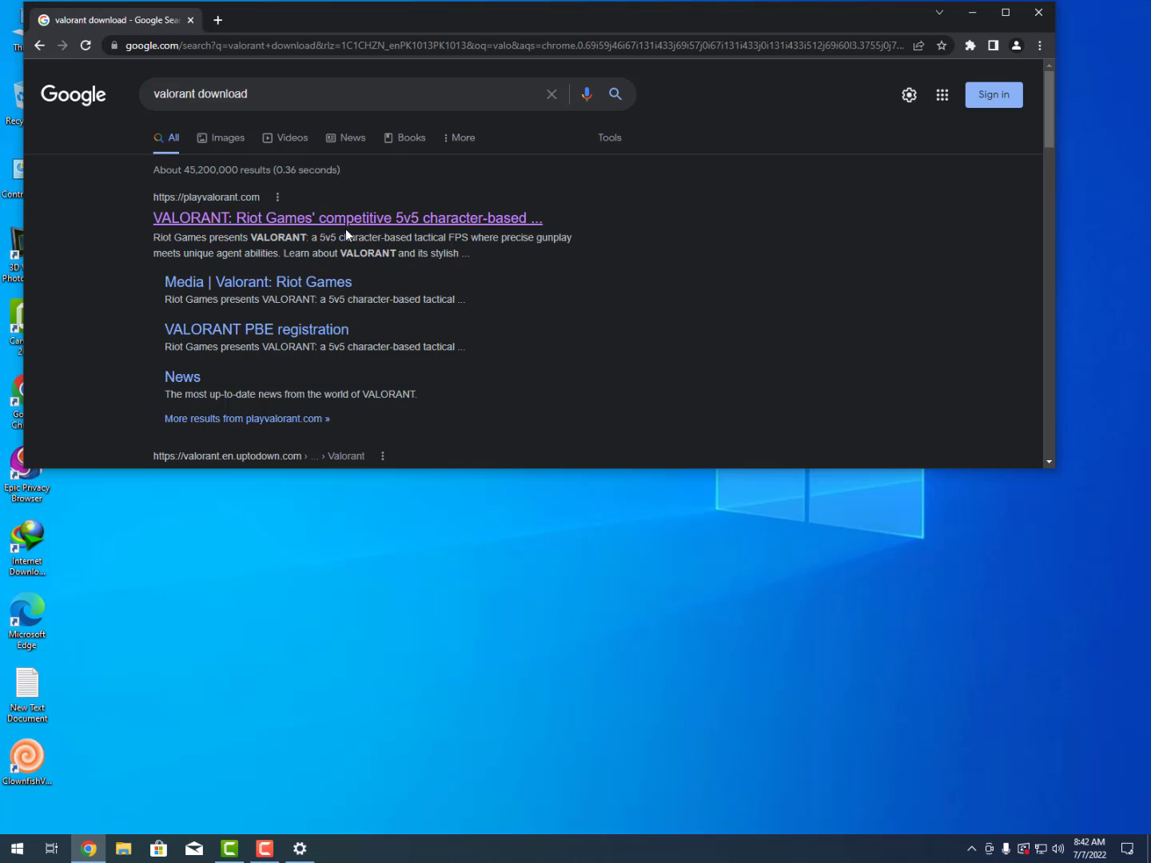
pyautogui.click(352, 227)
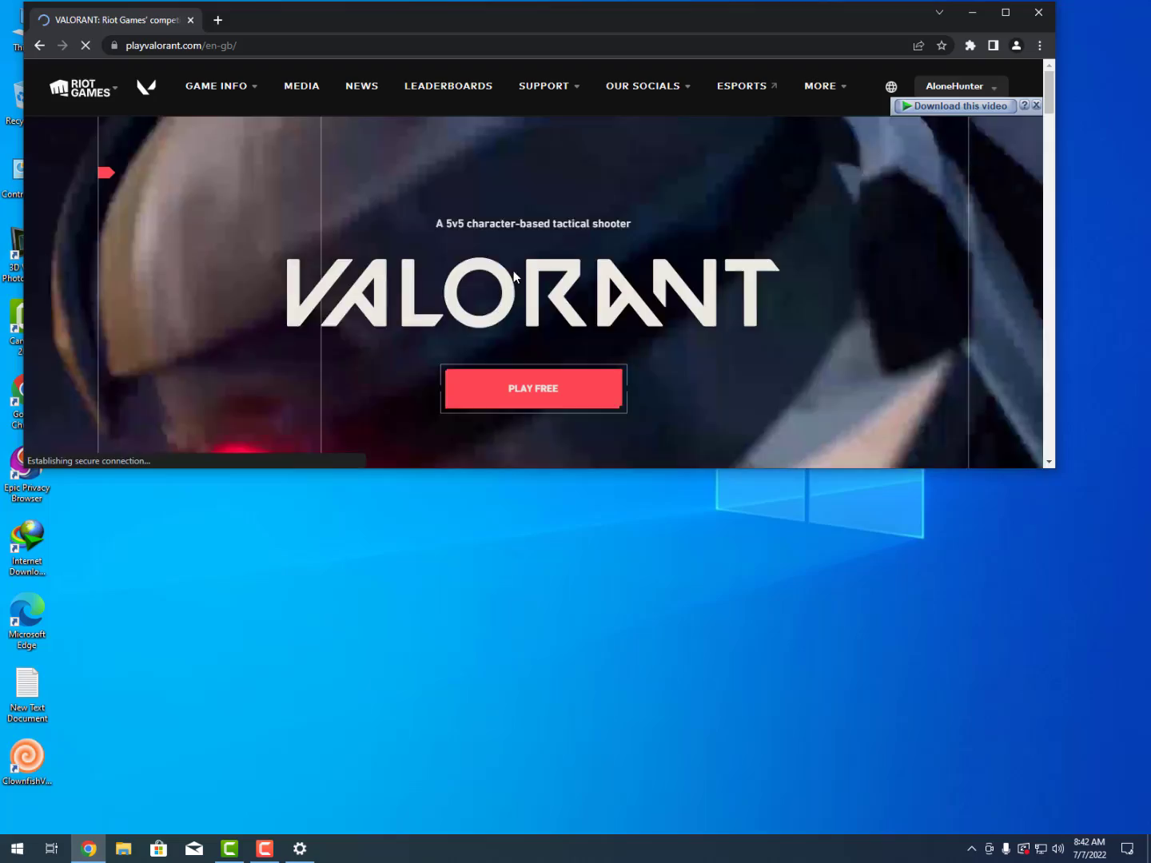
# Start the VALORANT installer download from the download page, cancelling IDM's duplicate-download prompt.
pyautogui.scroll(-1, 536, 279)
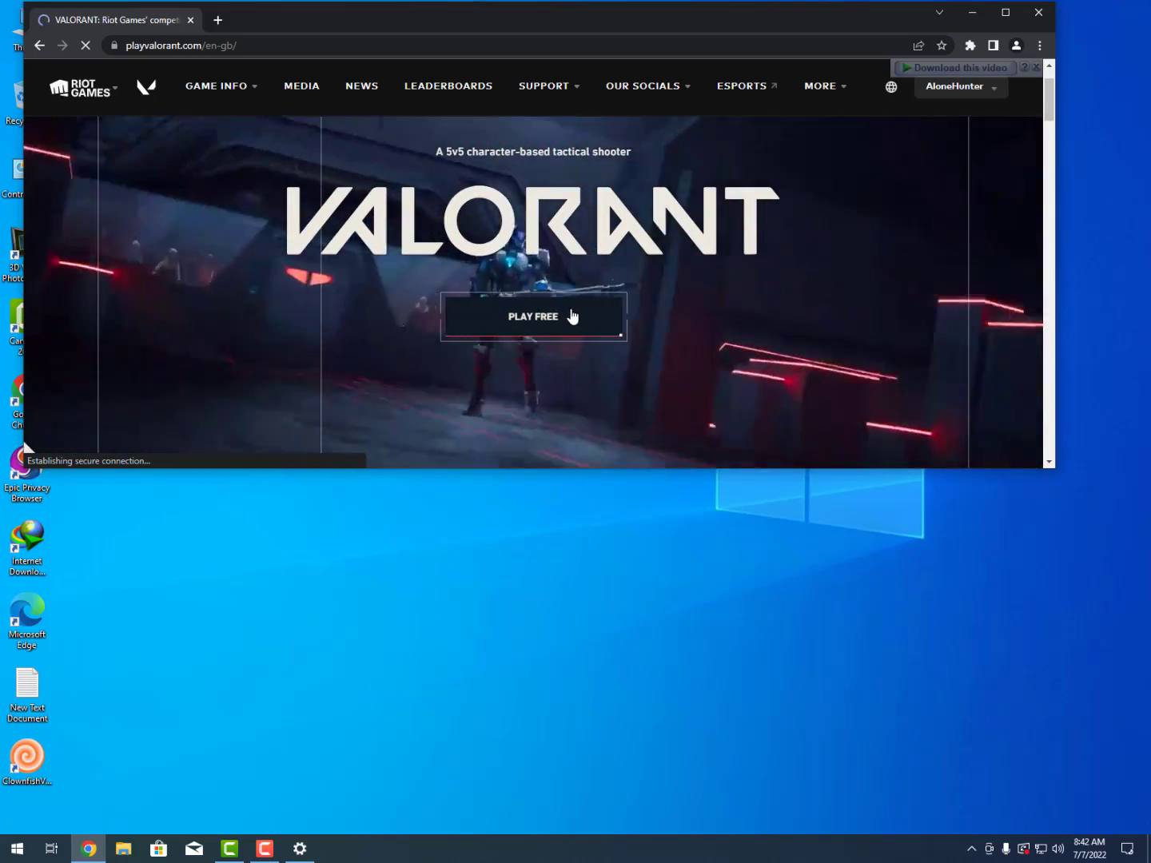
pyautogui.moveTo(945, 118)
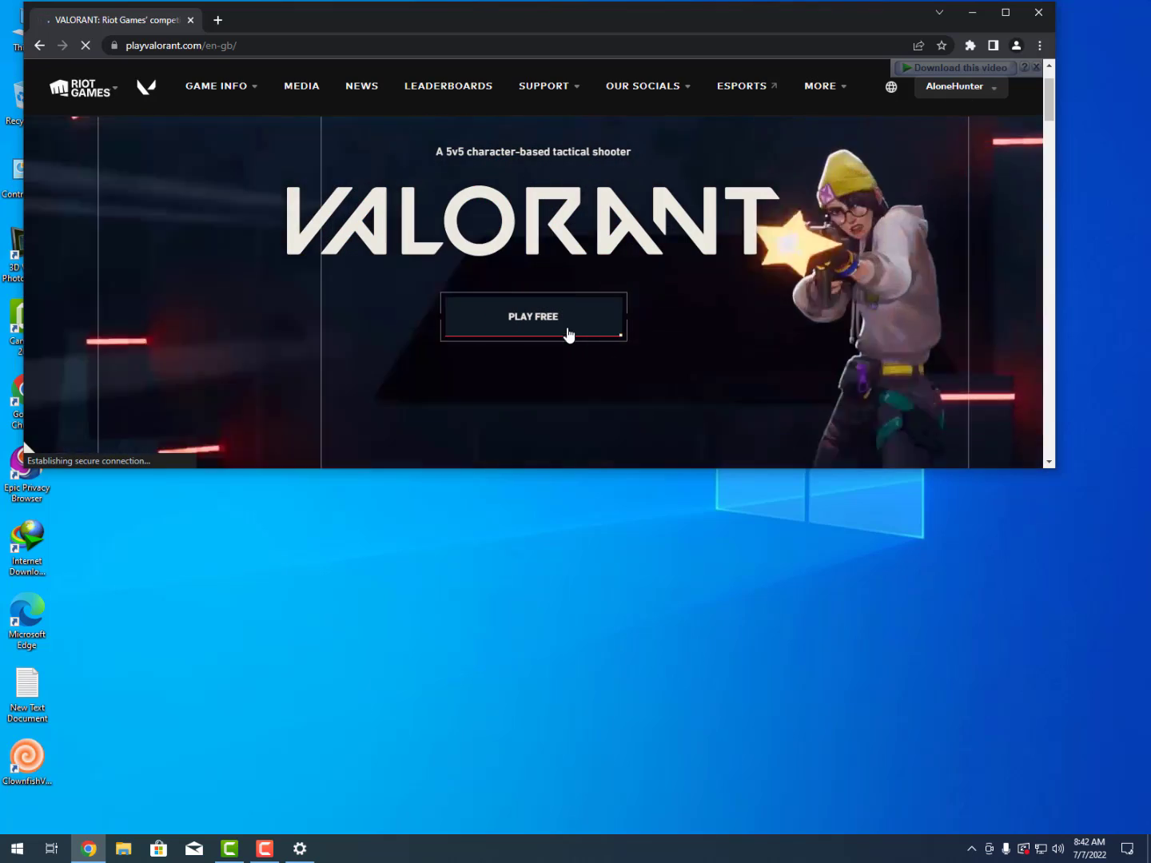
pyautogui.click(568, 334)
pyautogui.scroll(-3, 309, 405)
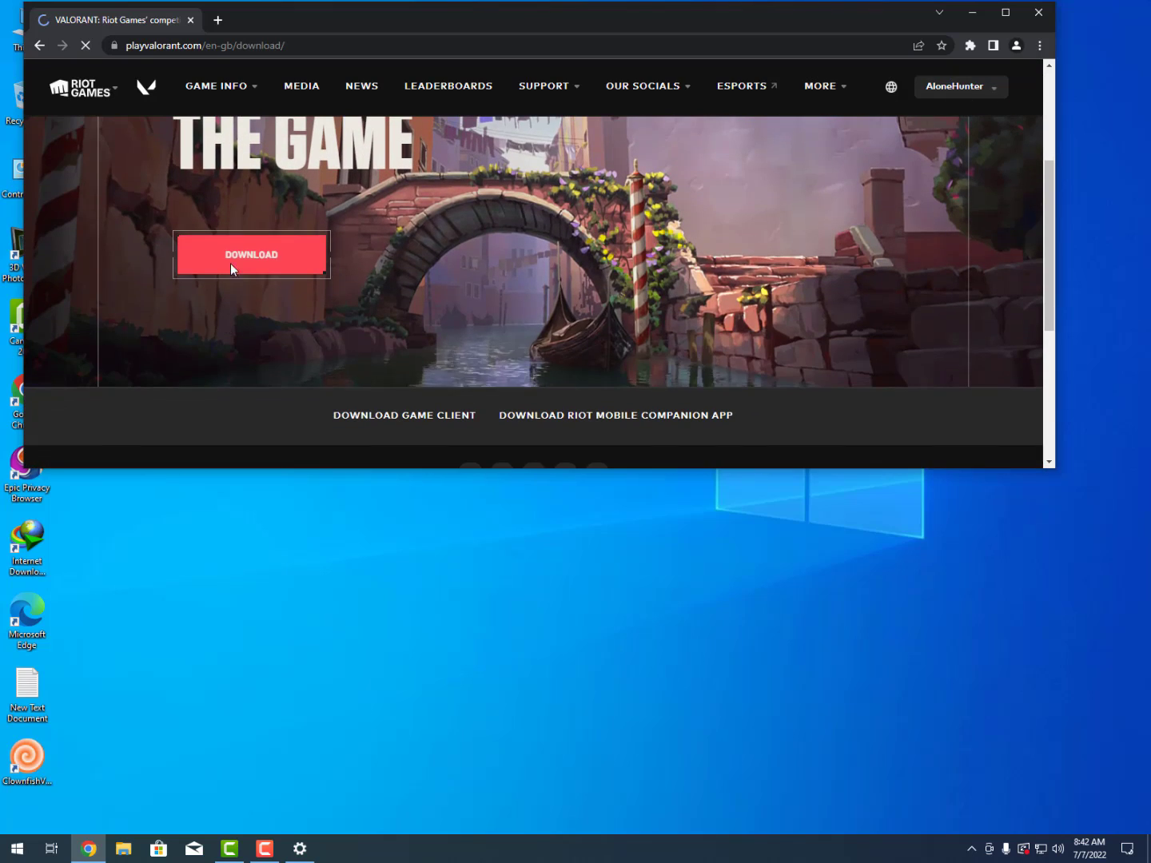
pyautogui.click(231, 264)
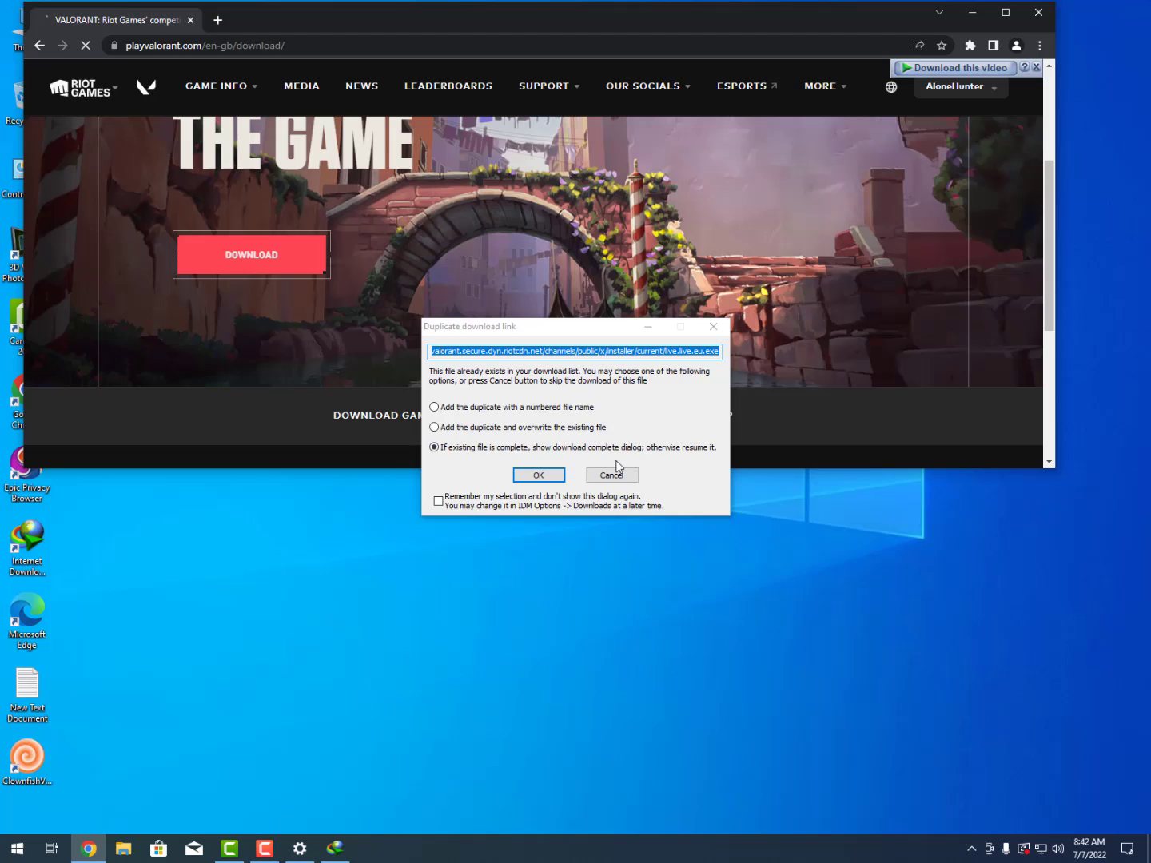
pyautogui.click(612, 475)
# Close Chrome and run Install VALORANT from Downloads\Programs, then close File Explorer.
pyautogui.click(1040, 17)
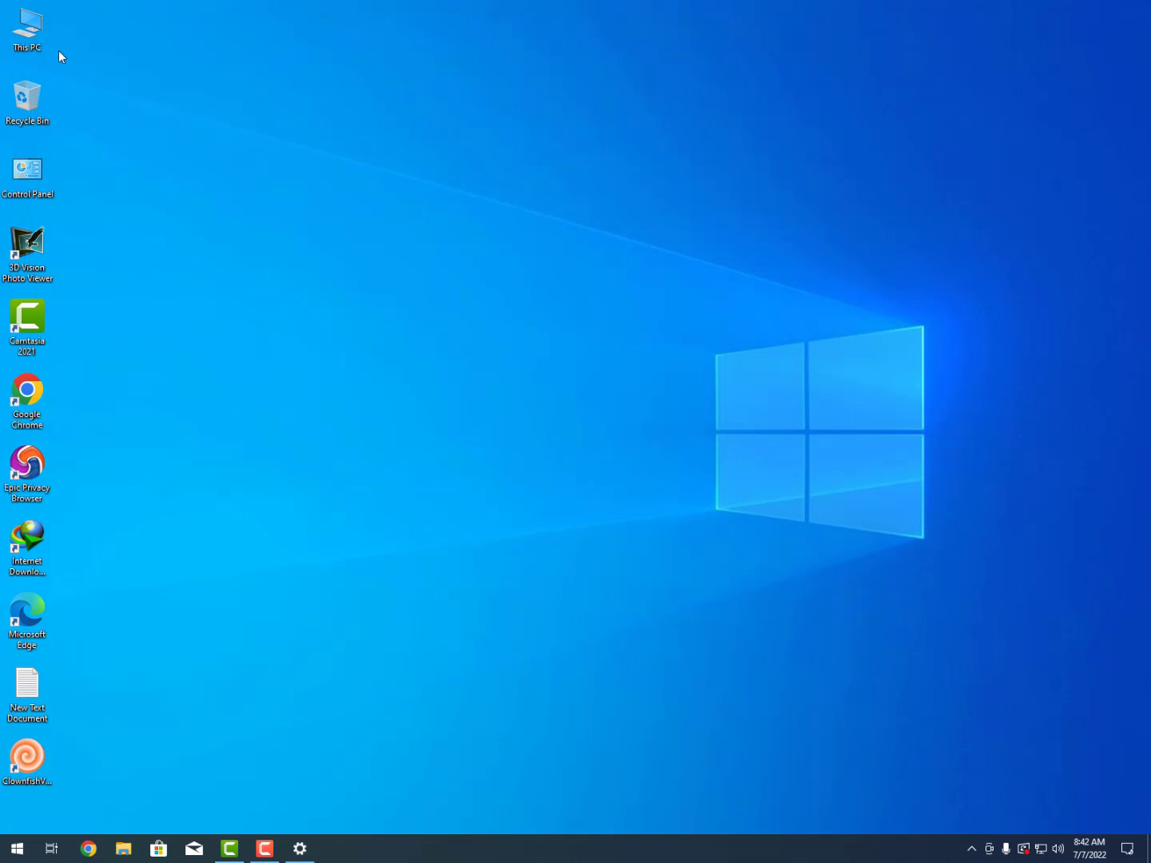
pyautogui.doubleClick(37, 38)
pyautogui.click(215, 179)
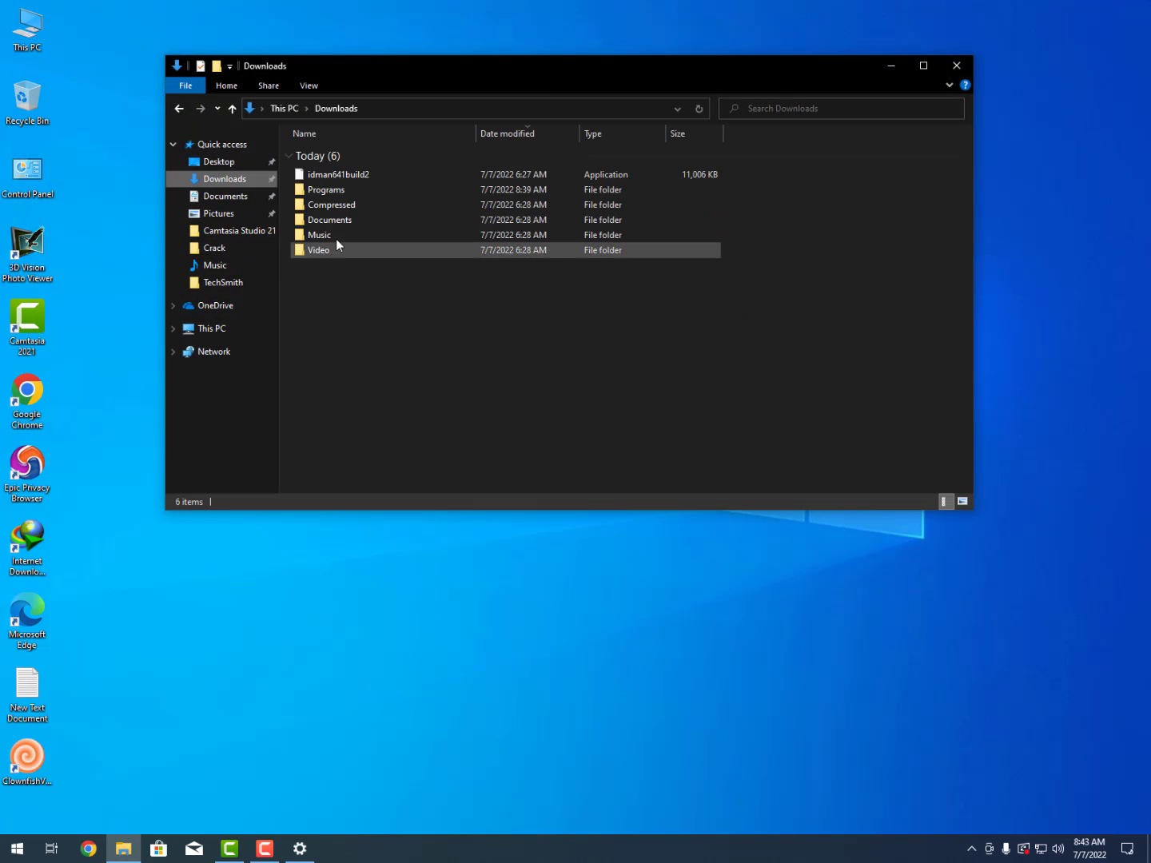
pyautogui.doubleClick(326, 191)
pyautogui.doubleClick(328, 169)
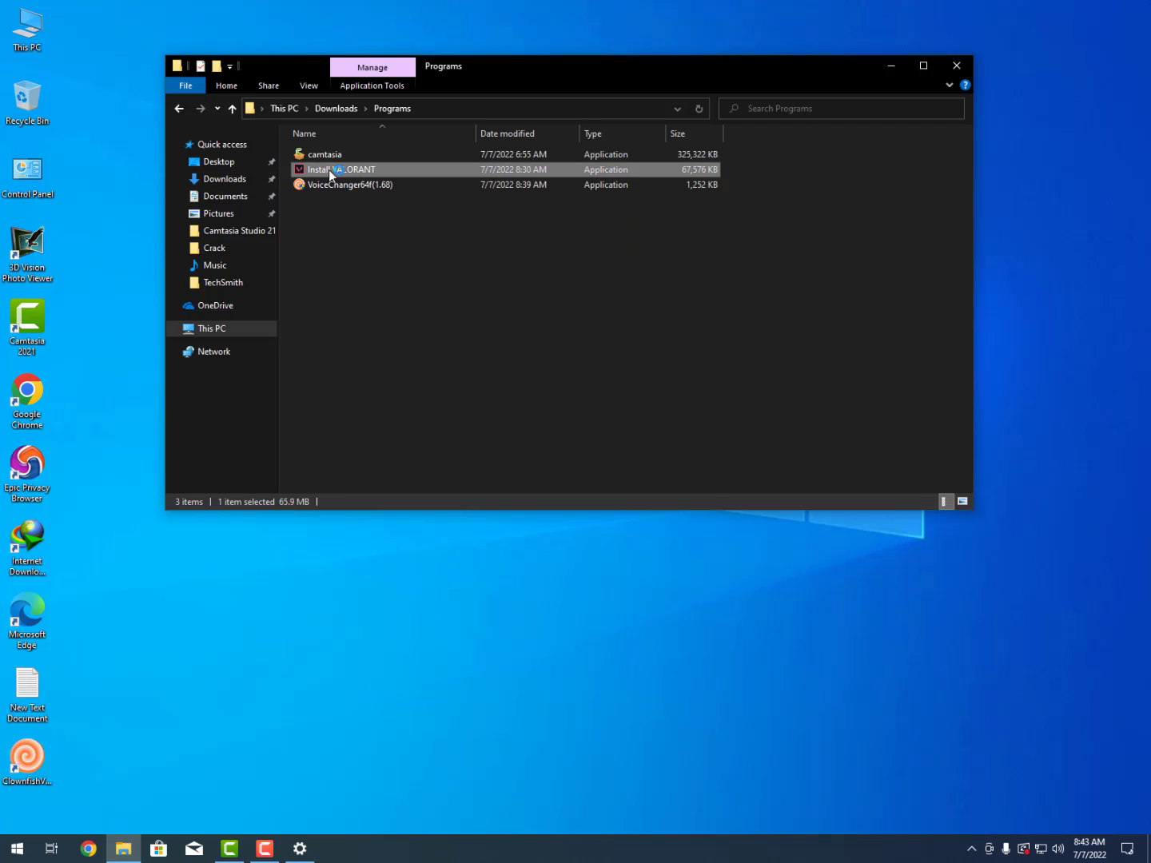
pyautogui.click(956, 65)
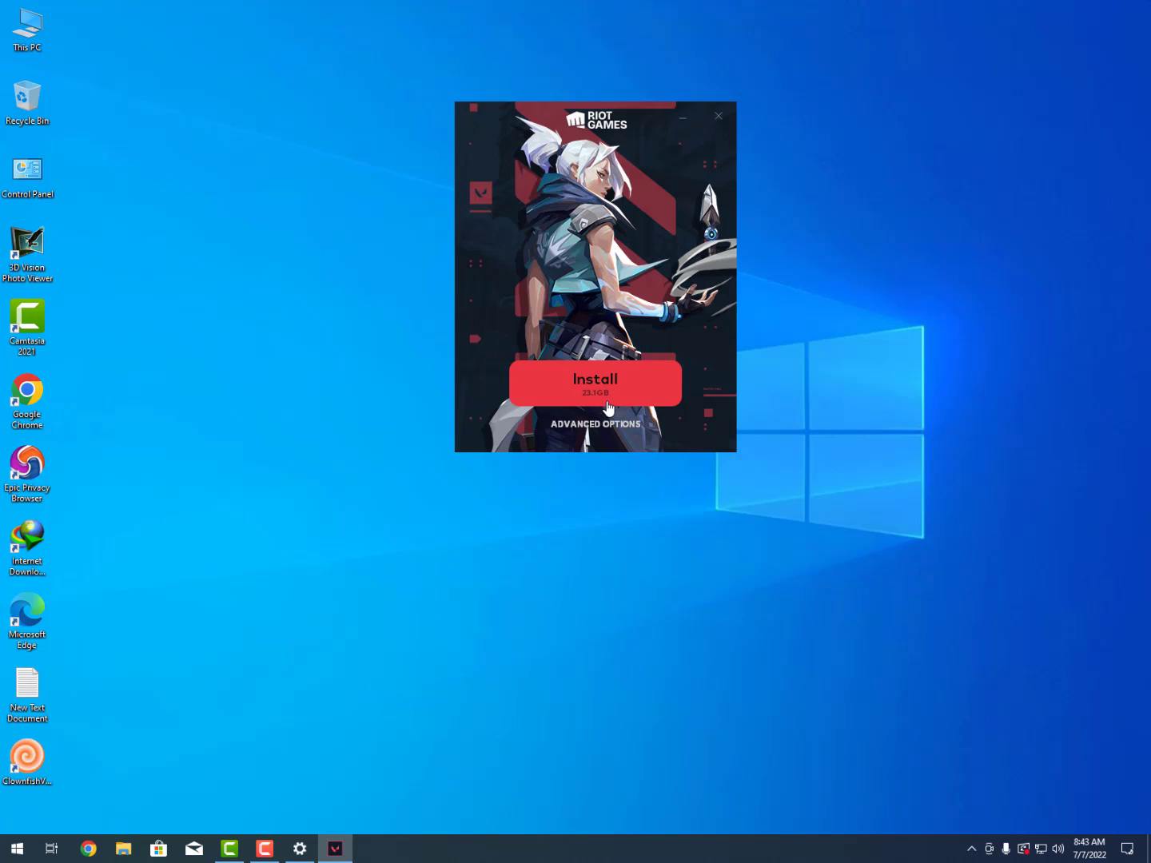
# Show the install path options and browse to the VALORANT folder on Local Disk (D:).
pyautogui.click(620, 427)
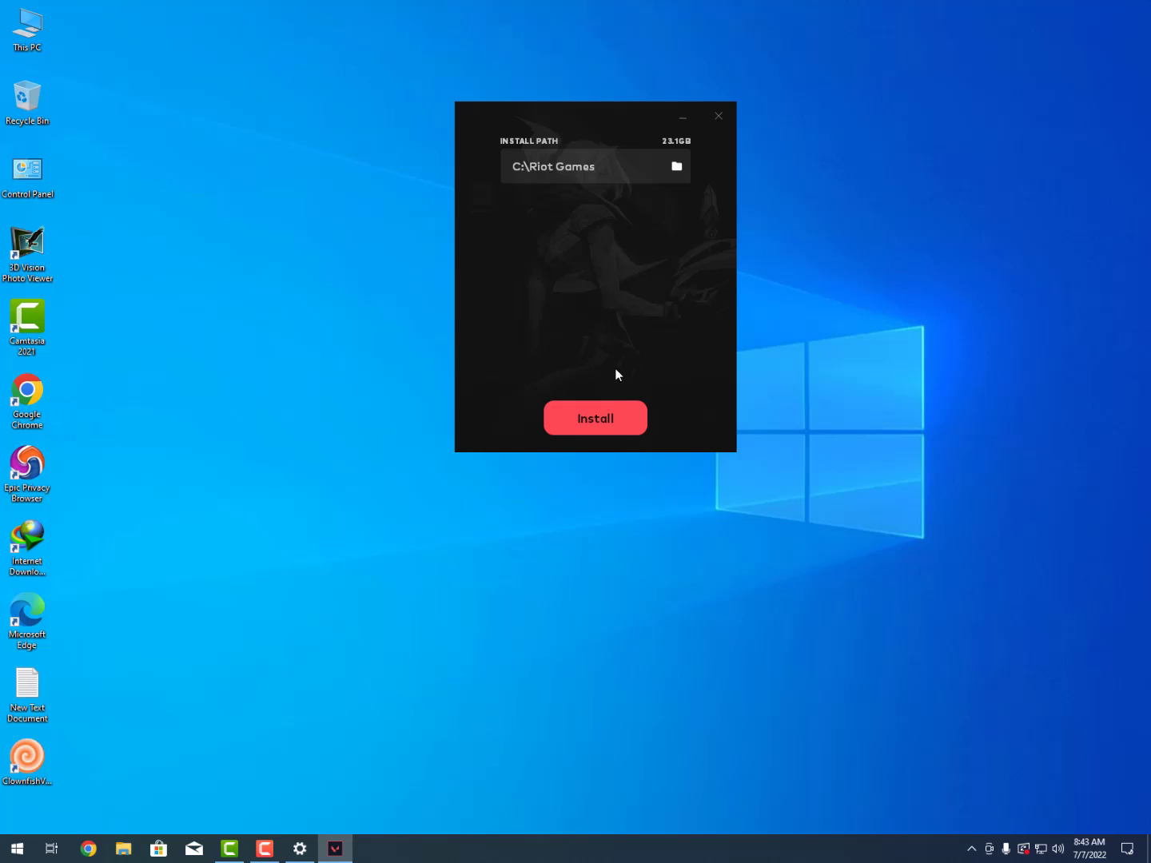
pyautogui.doubleClick(26, 39)
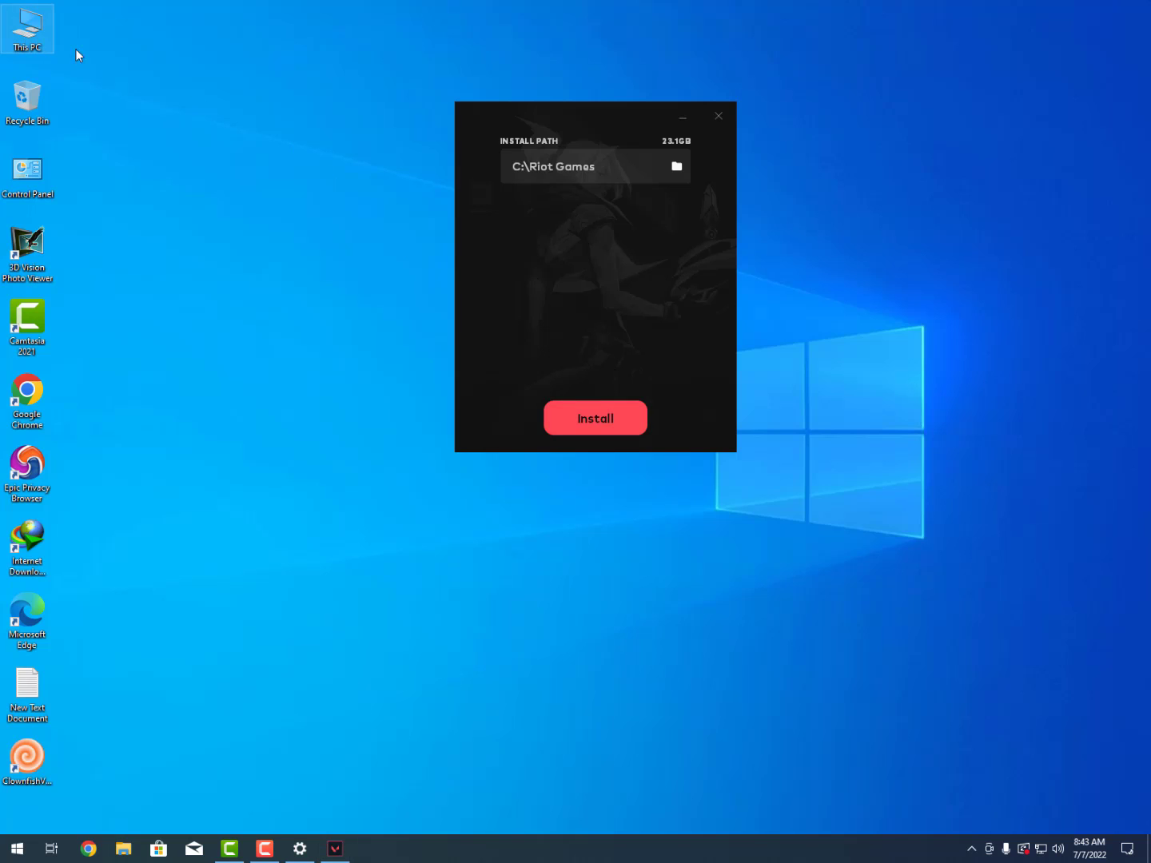
pyautogui.click(558, 300)
pyautogui.doubleClick(558, 301)
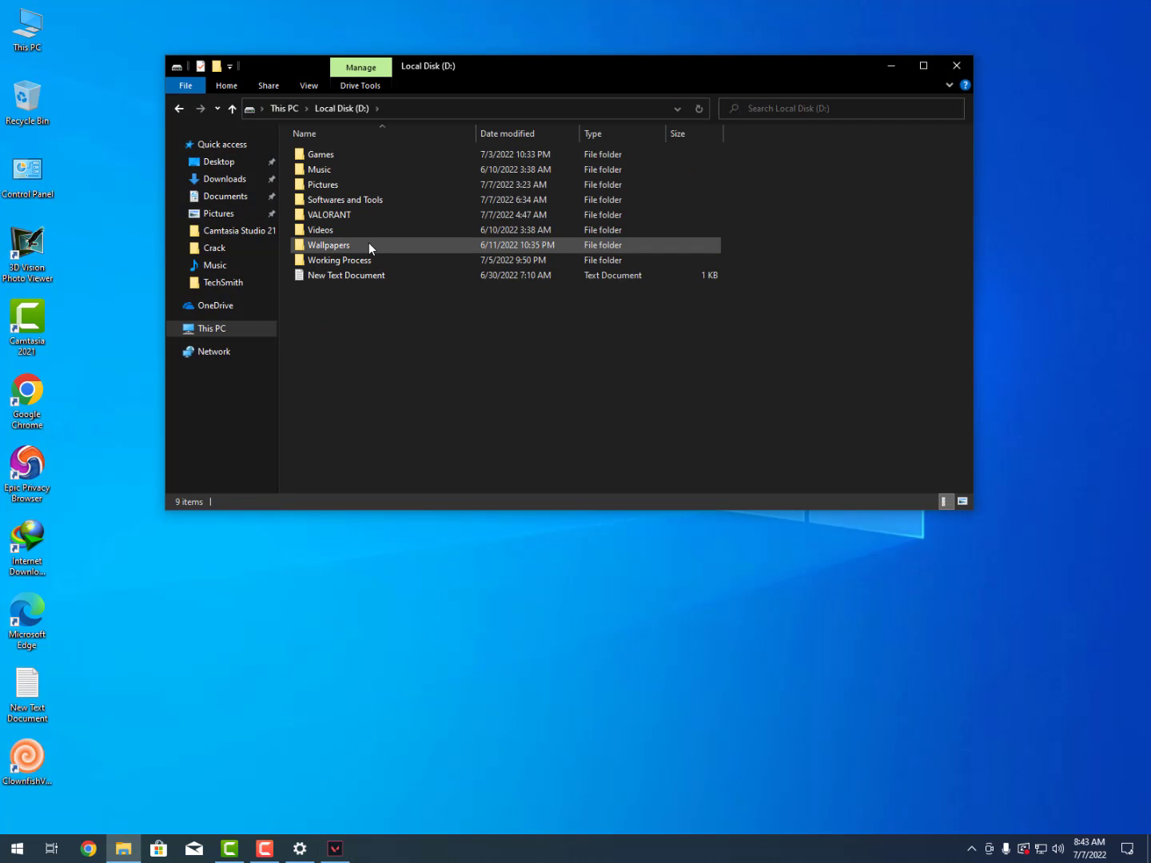
pyautogui.doubleClick(354, 213)
# Check the D:\VALORANT folder's properties and size, then start installing VALORANT.
pyautogui.hotkey('alt', 'Left')
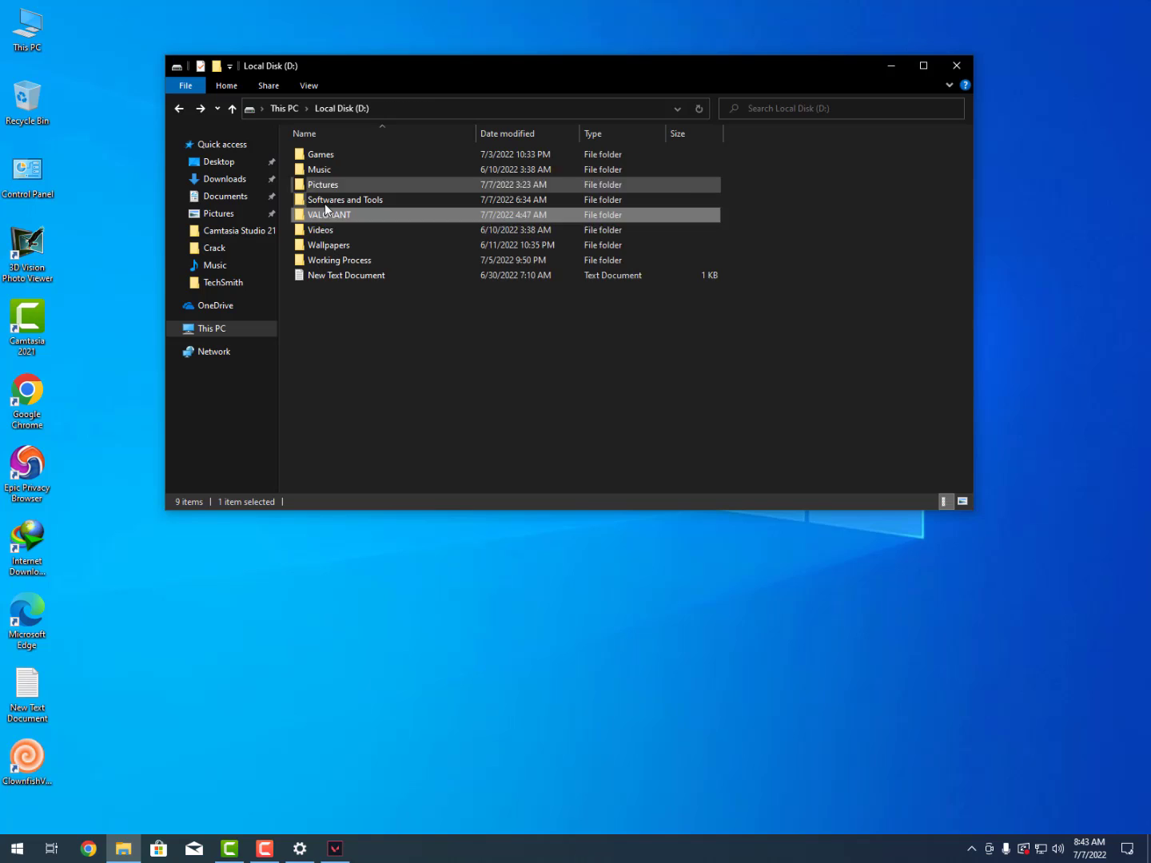
pyautogui.rightClick(333, 215)
pyautogui.click(376, 552)
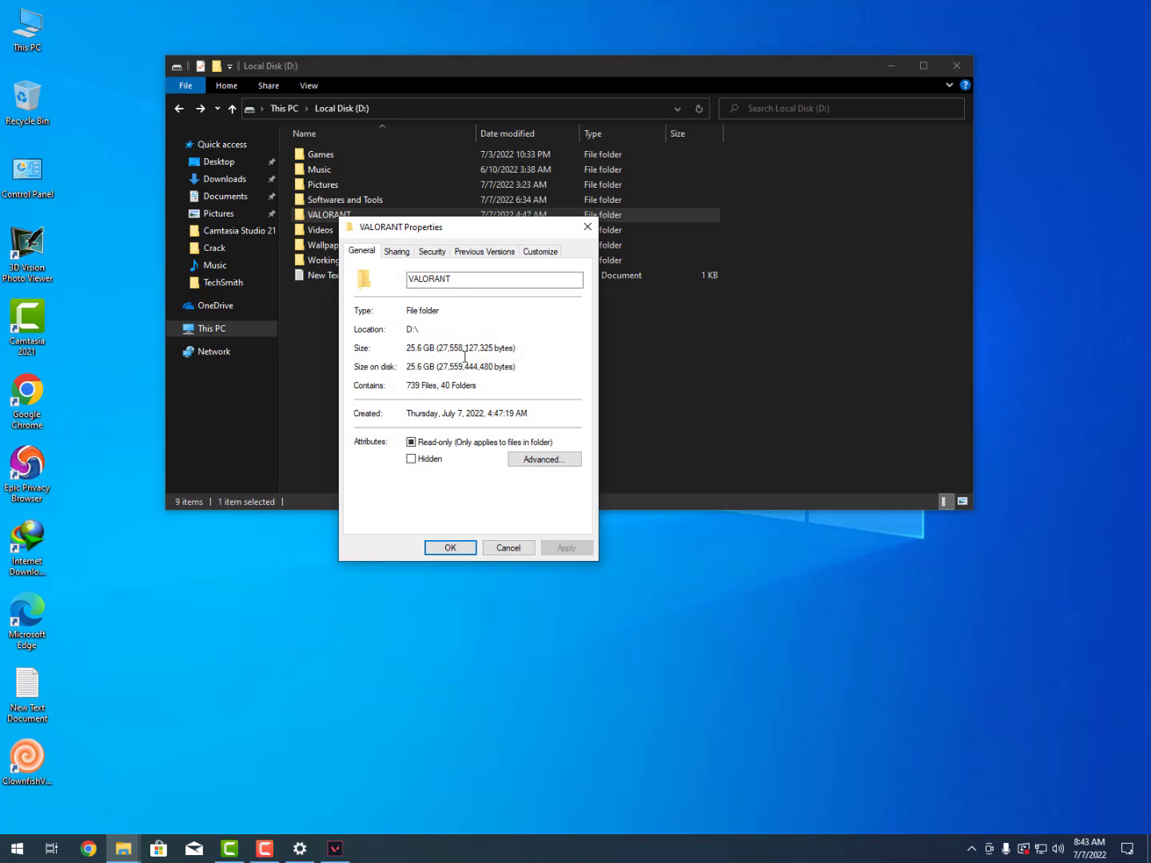
pyautogui.click(447, 551)
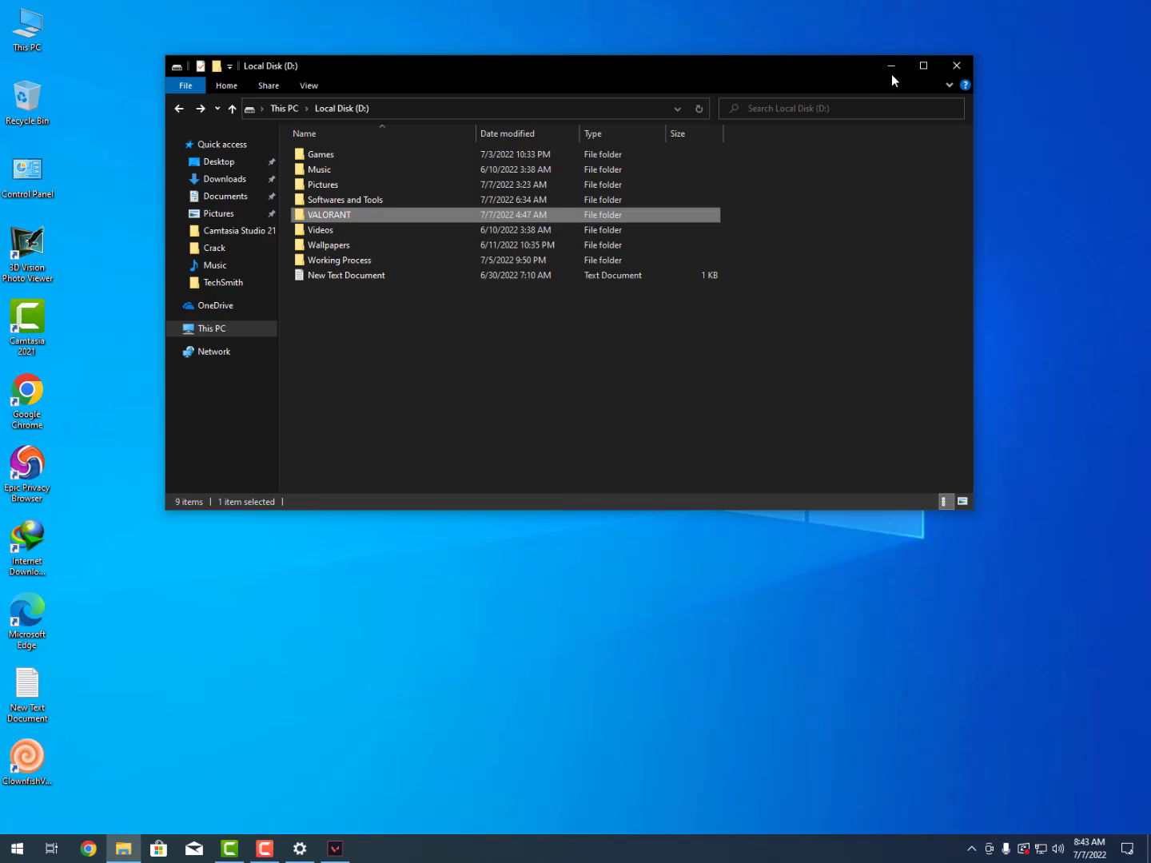
pyautogui.click(892, 74)
pyautogui.click(621, 424)
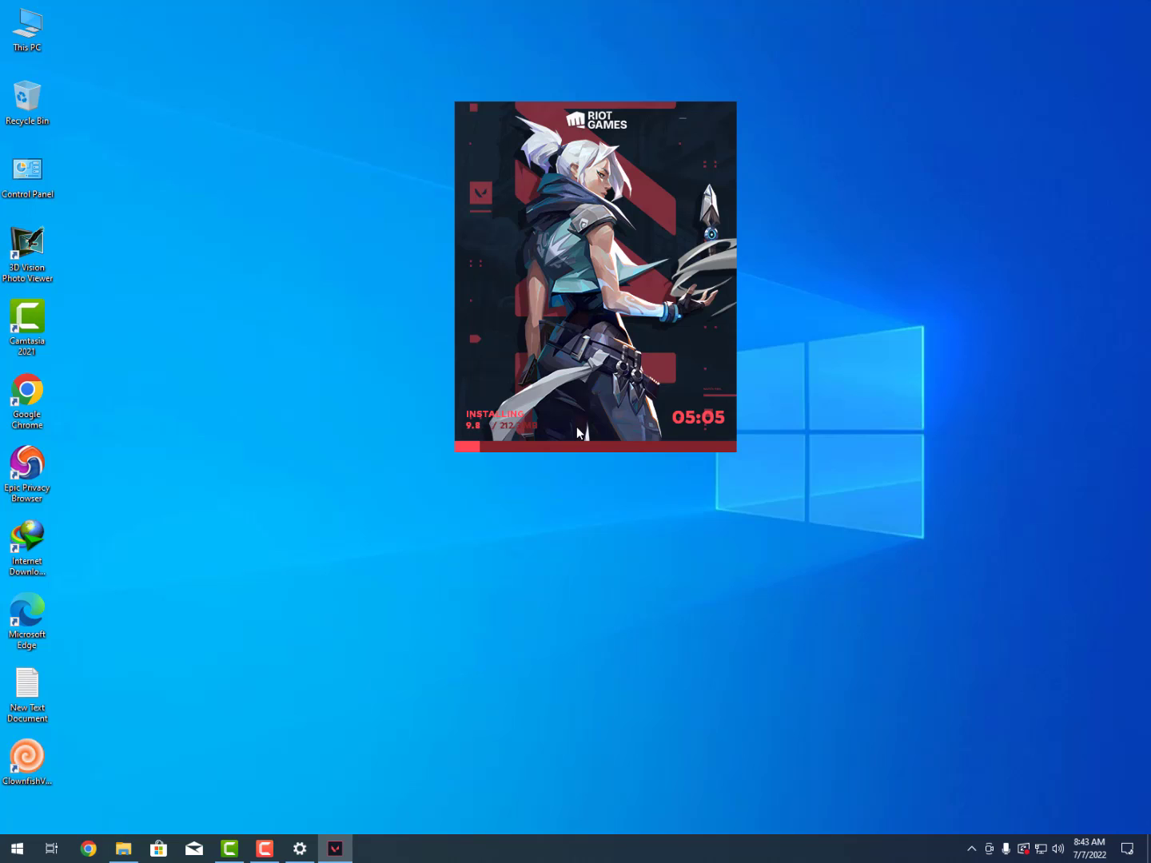
# Open C:\Riot Games and copy the VALORANT folder from Local Disk (D:).
pyautogui.press('super+e')
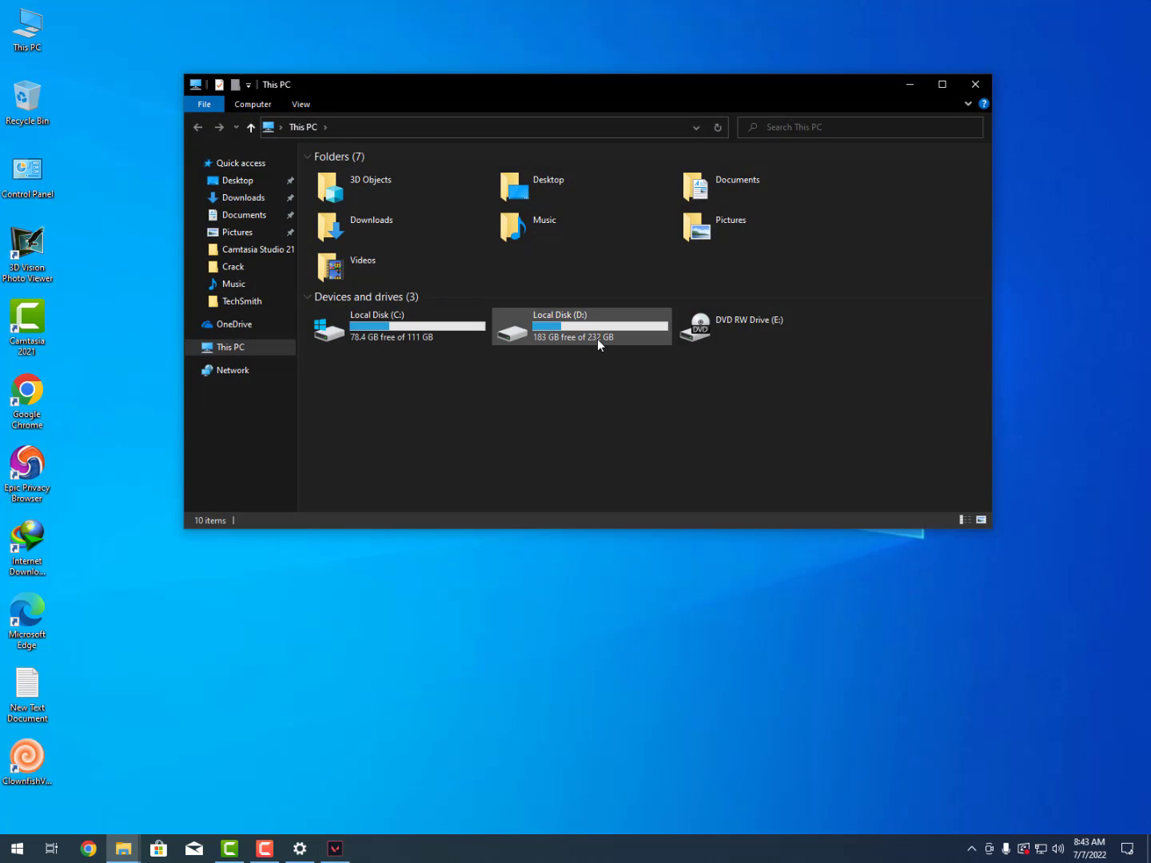
pyautogui.doubleClick(511, 336)
pyautogui.doubleClick(372, 230)
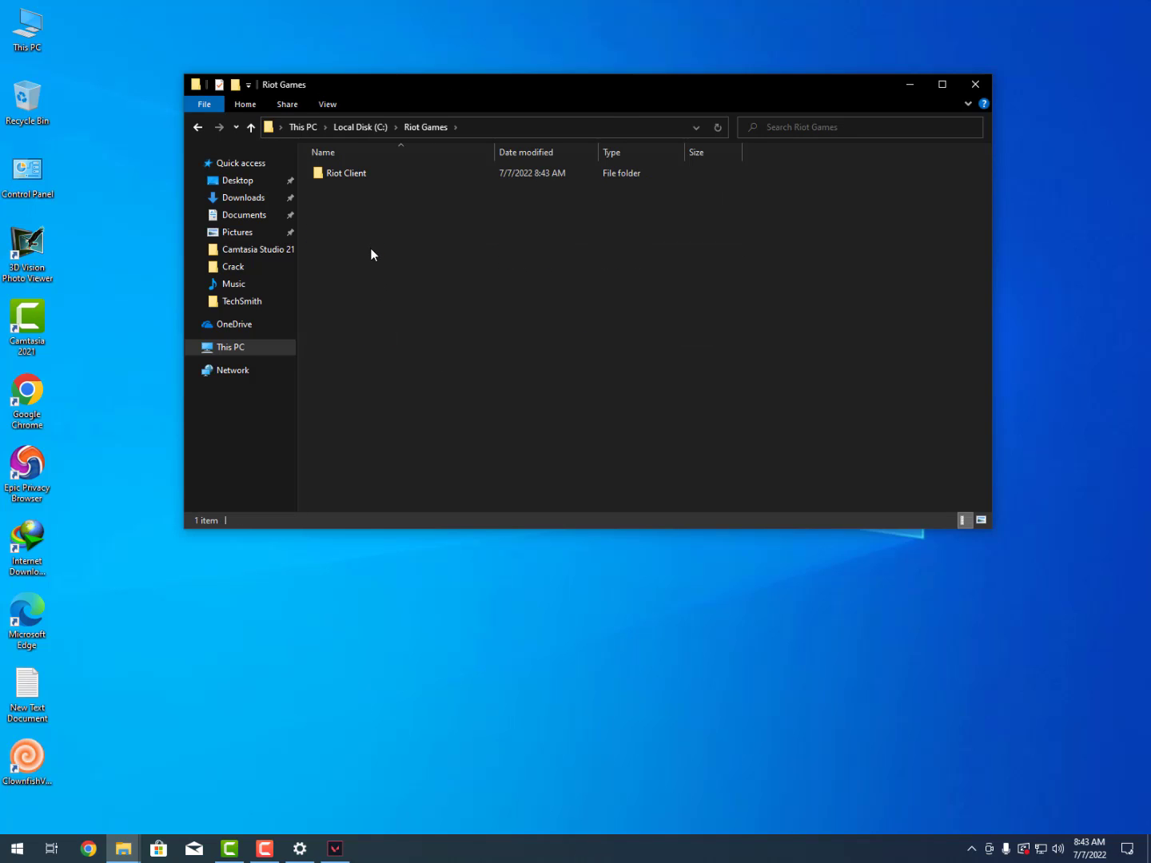
pyautogui.doubleClick(26, 28)
pyautogui.click(631, 354)
pyautogui.doubleClick(631, 354)
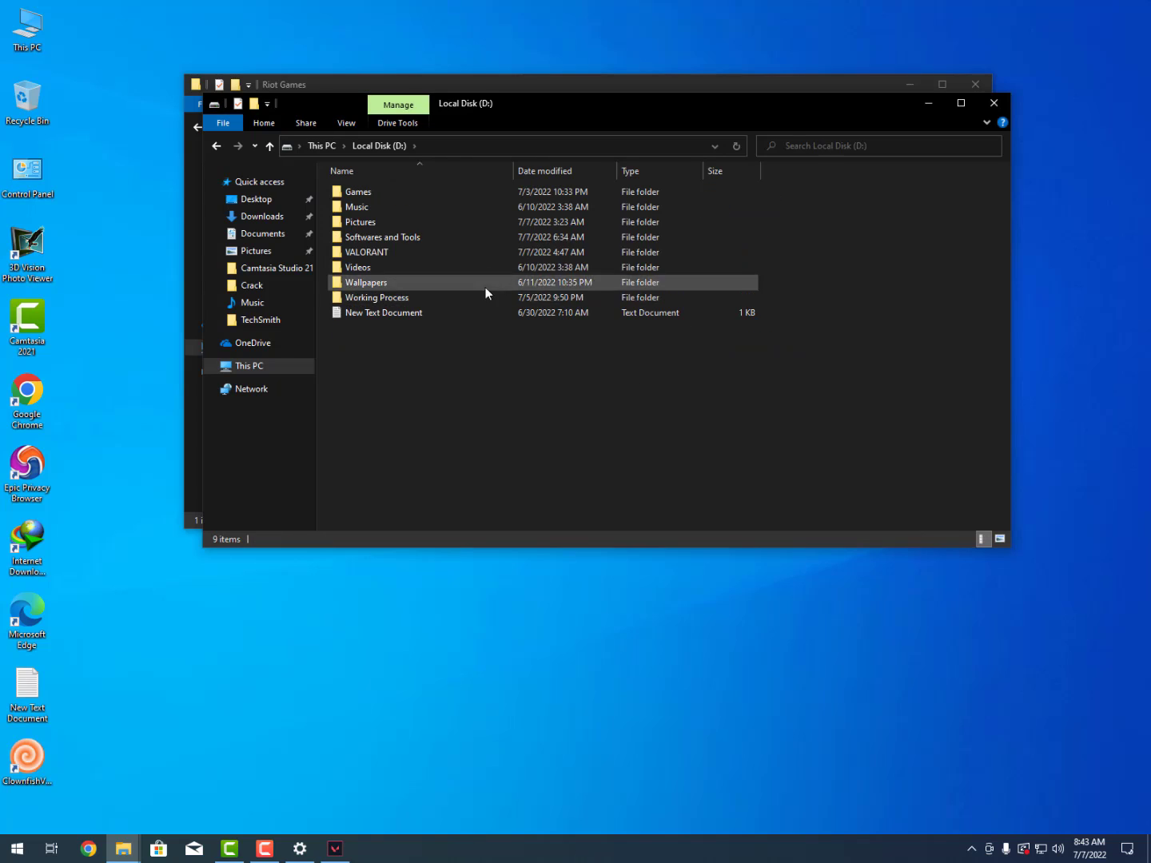
pyautogui.rightClick(373, 252)
pyautogui.click(297, 395)
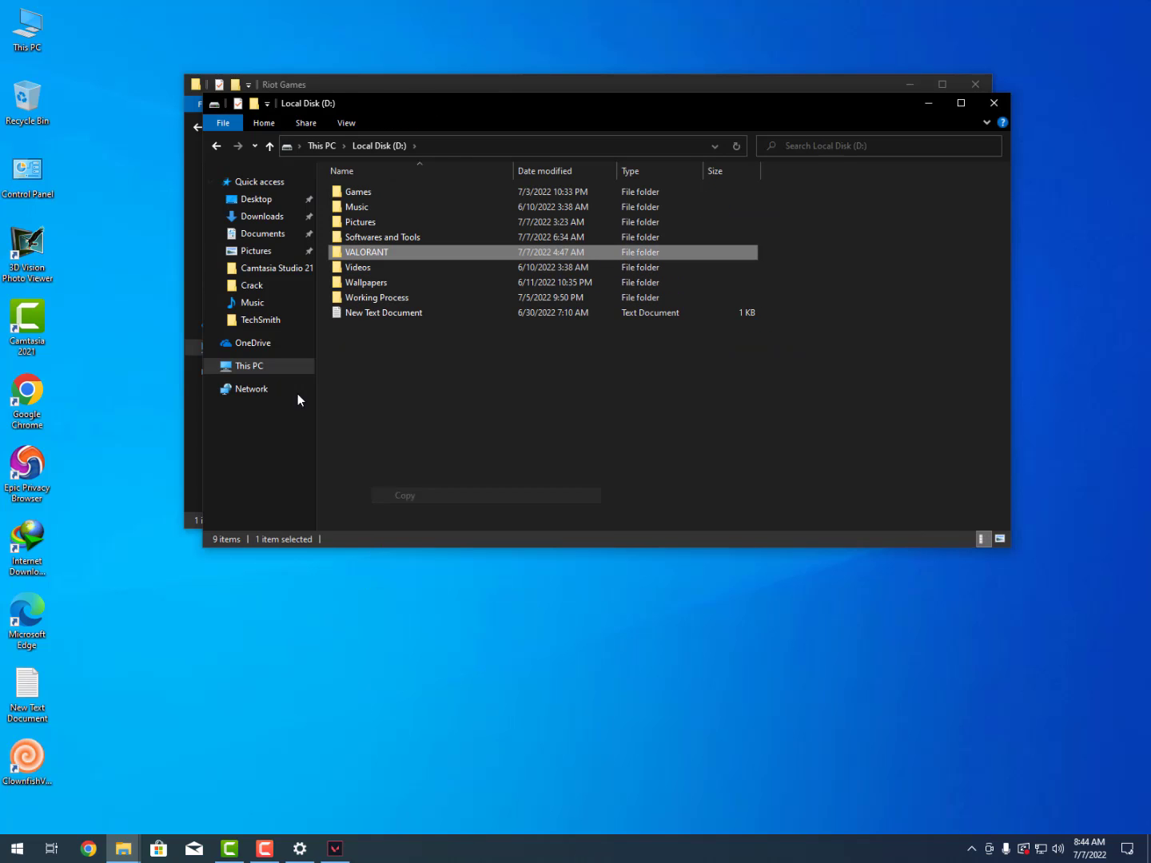
# Paste VALORANT into C:\Riot Games, move the progress dialog aside, and close both Explorer windows.
pyautogui.click(256, 365)
pyautogui.doubleClick(398, 352)
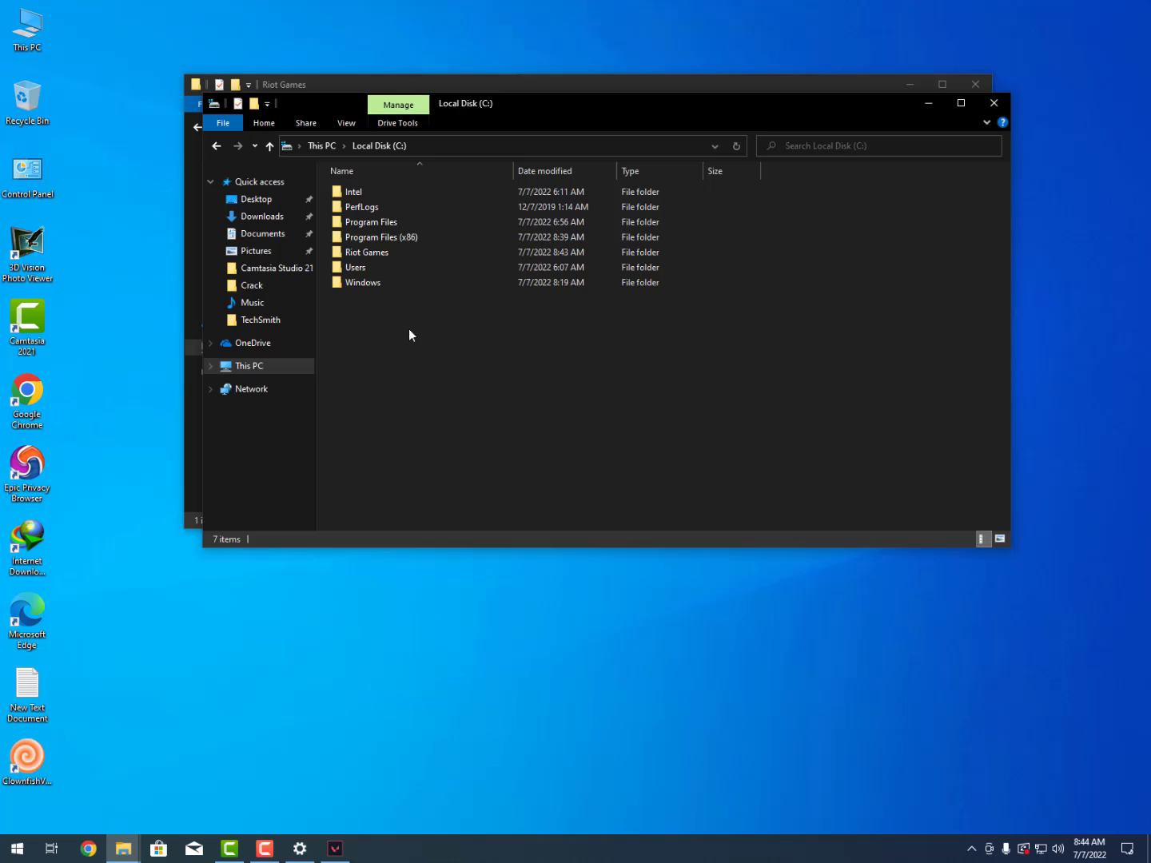
pyautogui.doubleClick(372, 255)
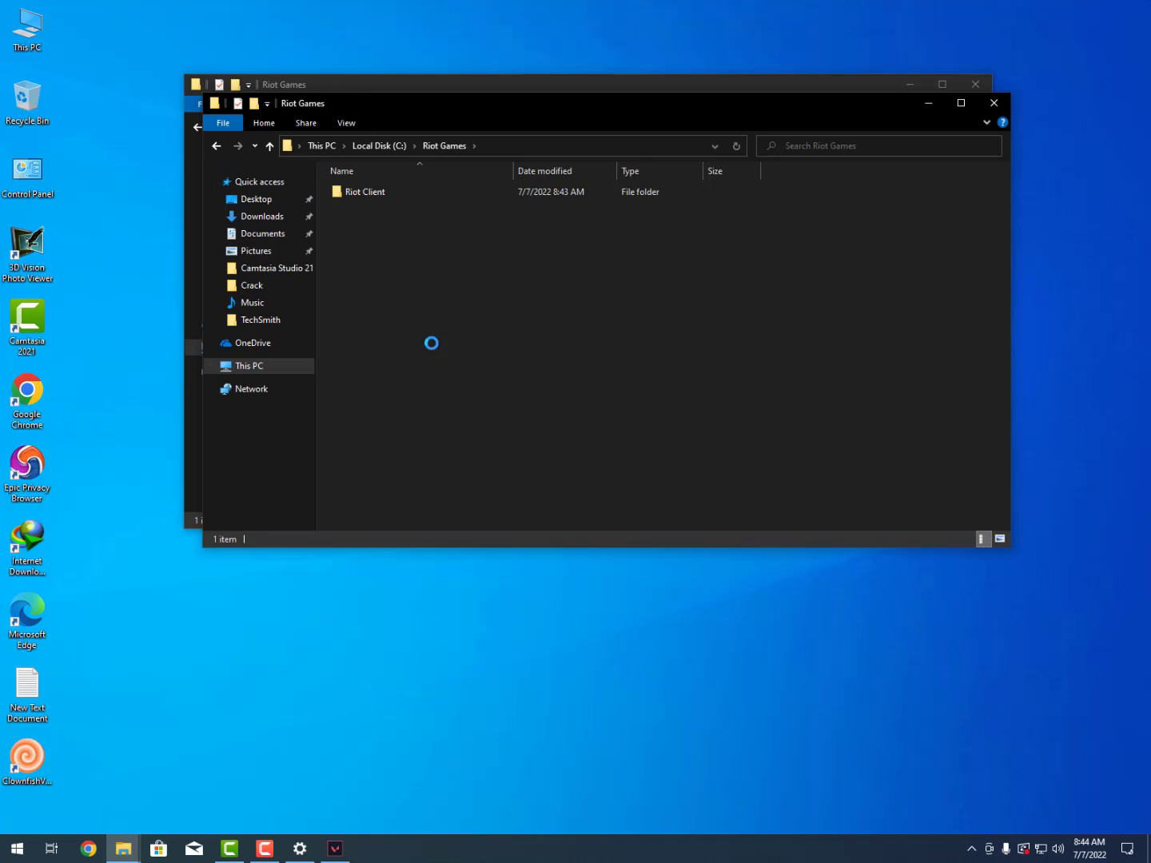
pyautogui.rightClick(383, 248)
pyautogui.click(420, 353)
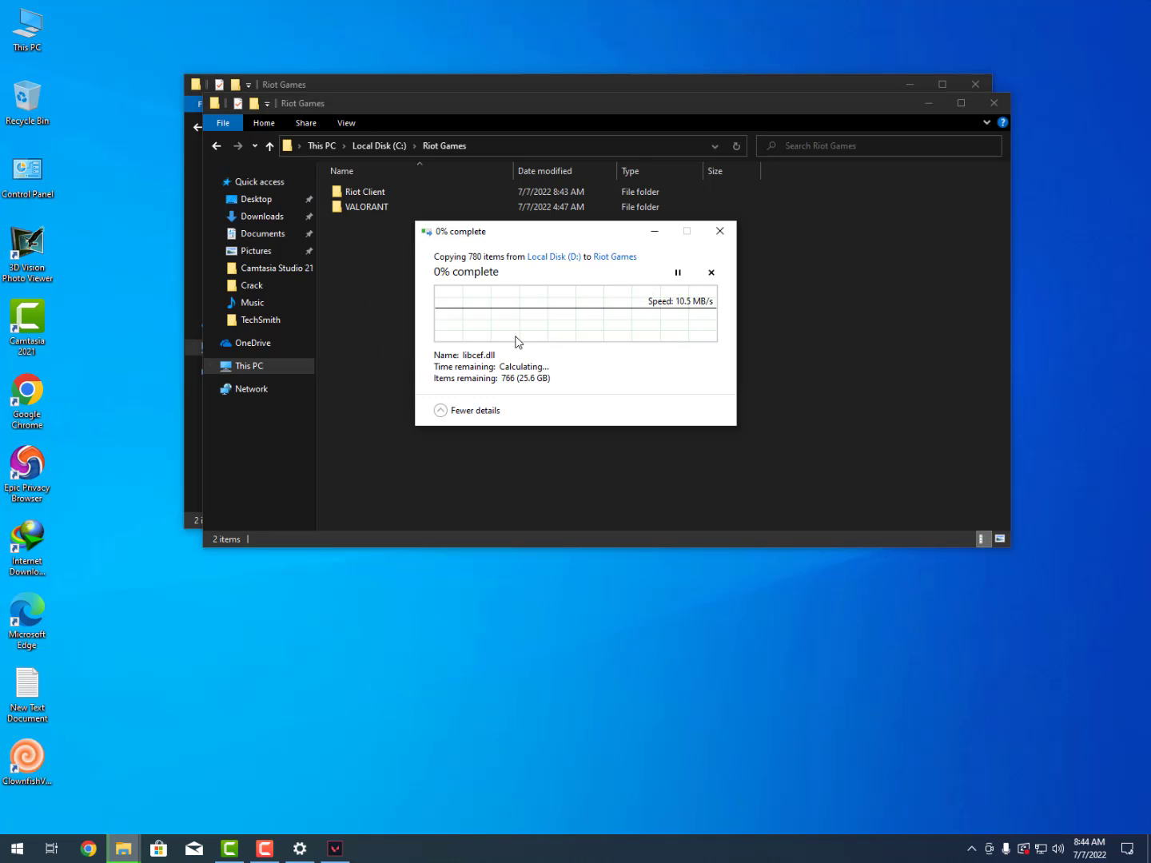
pyautogui.moveTo(560, 234); pyautogui.dragTo(213, 600)
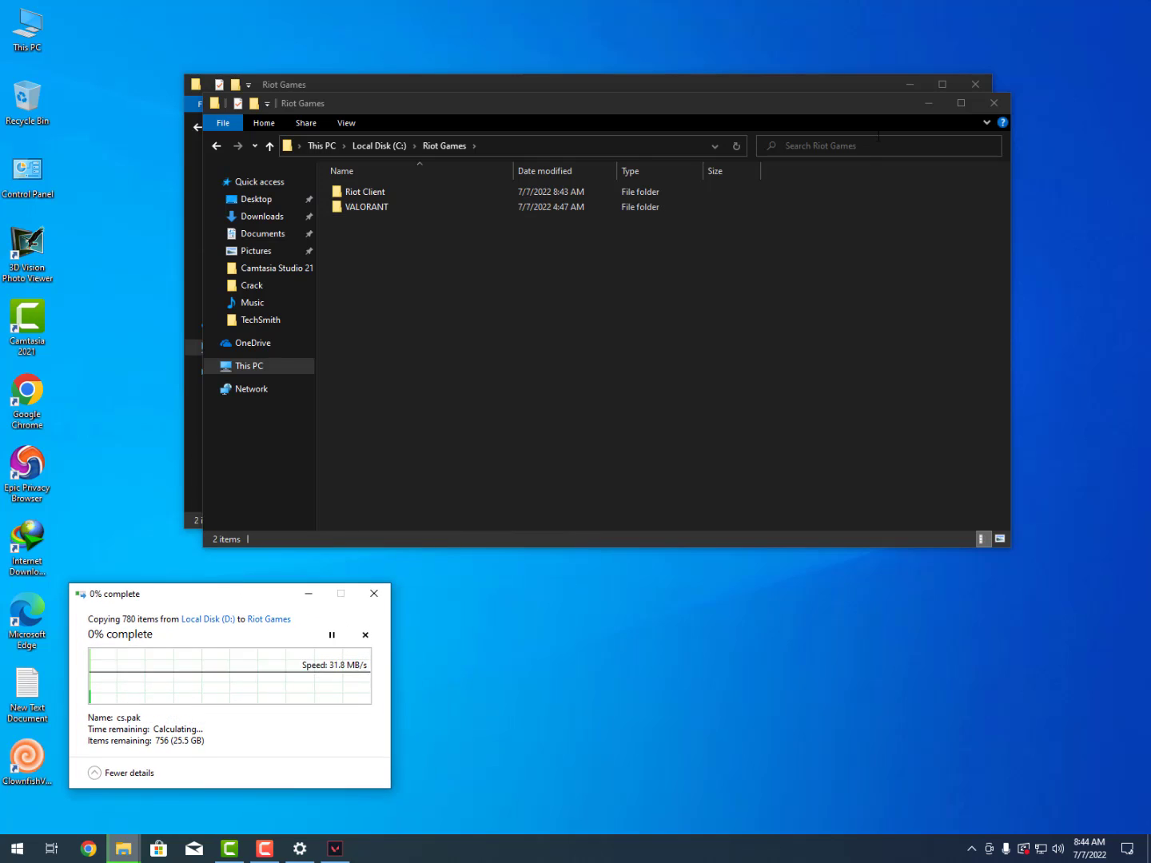
pyautogui.click(993, 103)
pyautogui.click(974, 84)
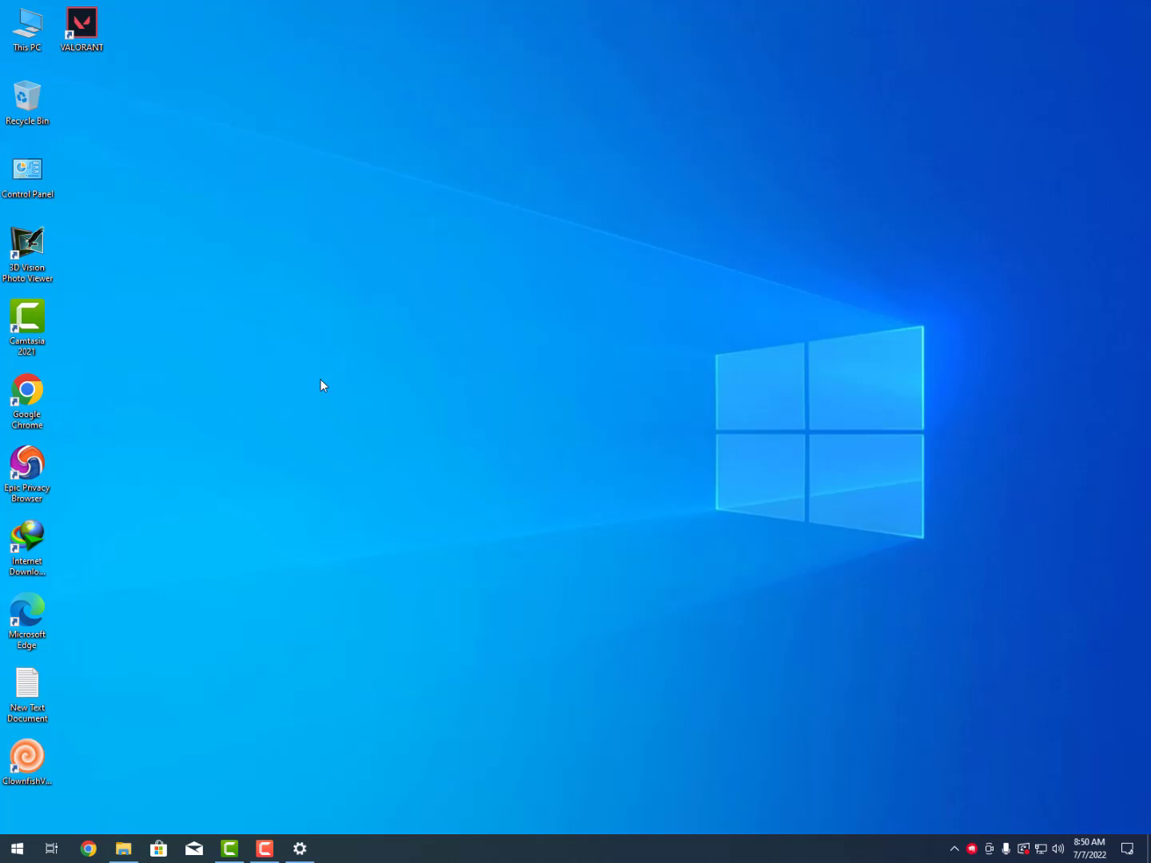
# Open Riot Client from the tray, enable Stay signed in, and hand the browser sign-in back to the client.
pyautogui.click(954, 849)
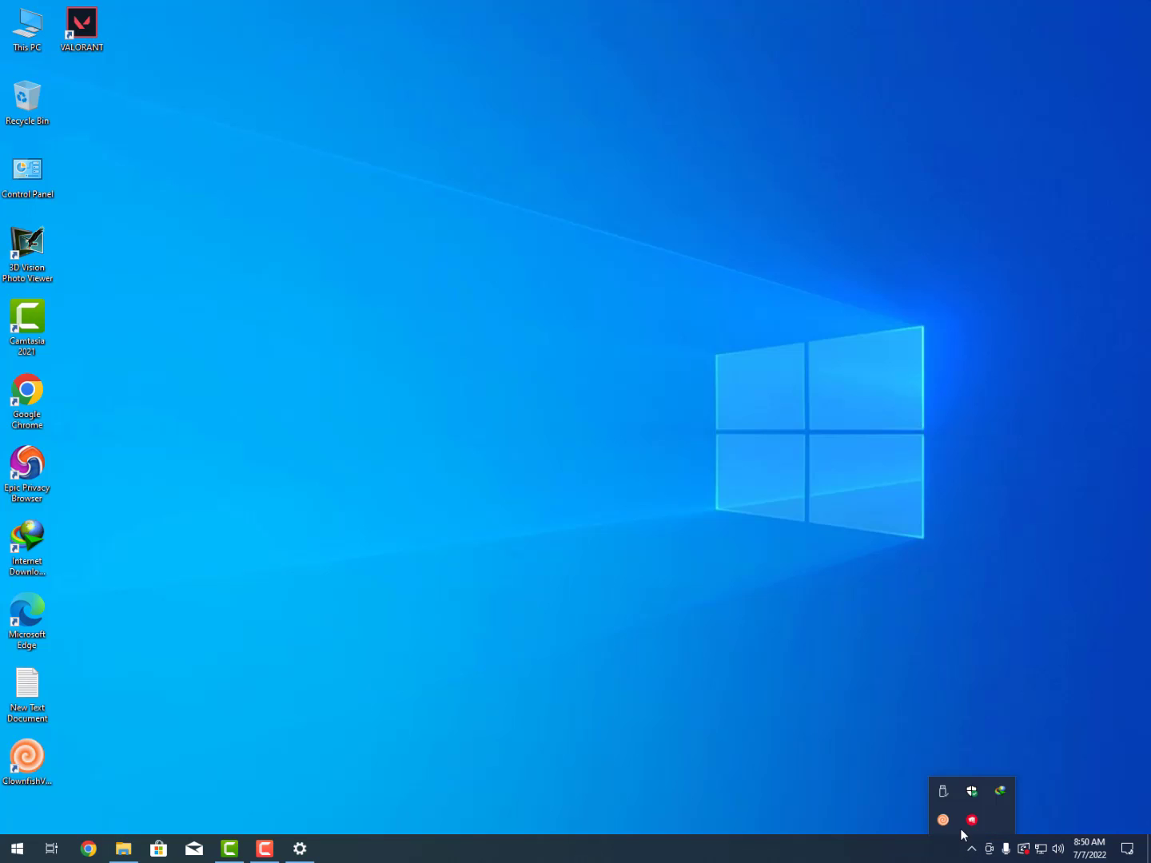
pyautogui.click(970, 819)
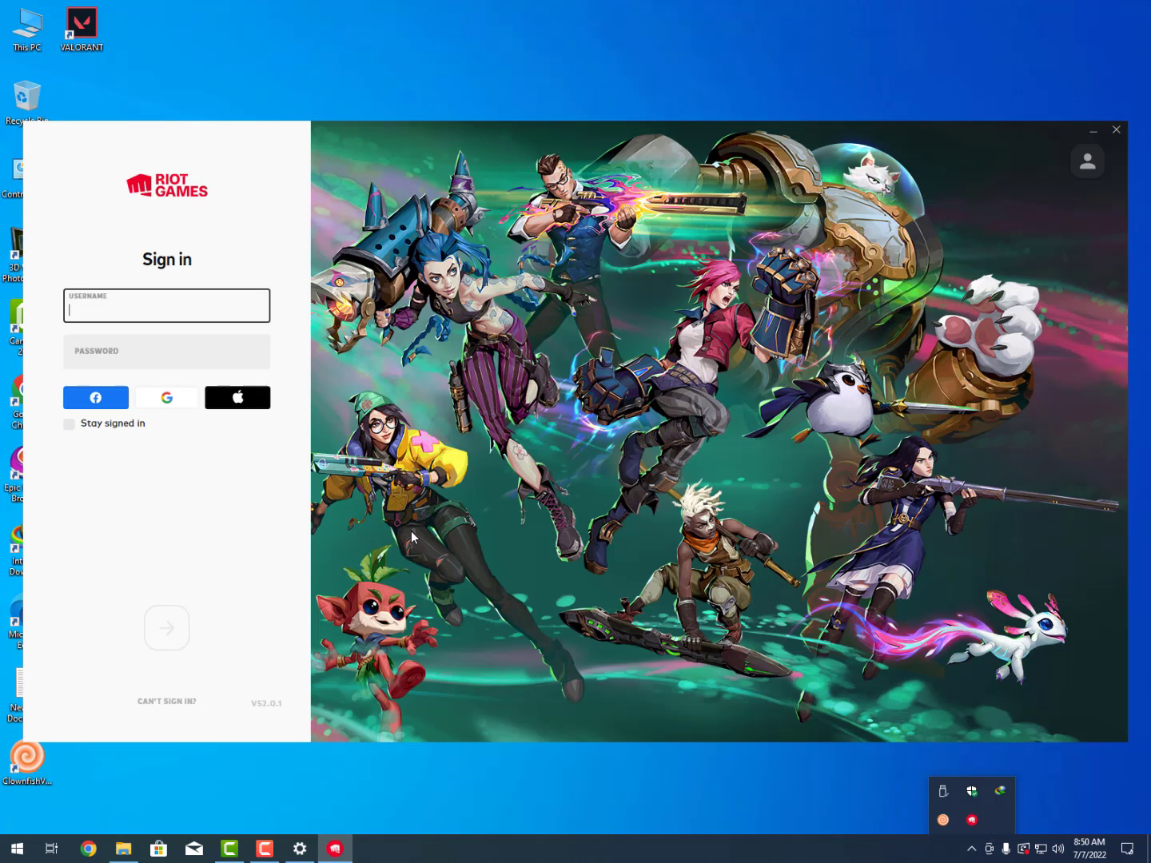
pyautogui.click(117, 423)
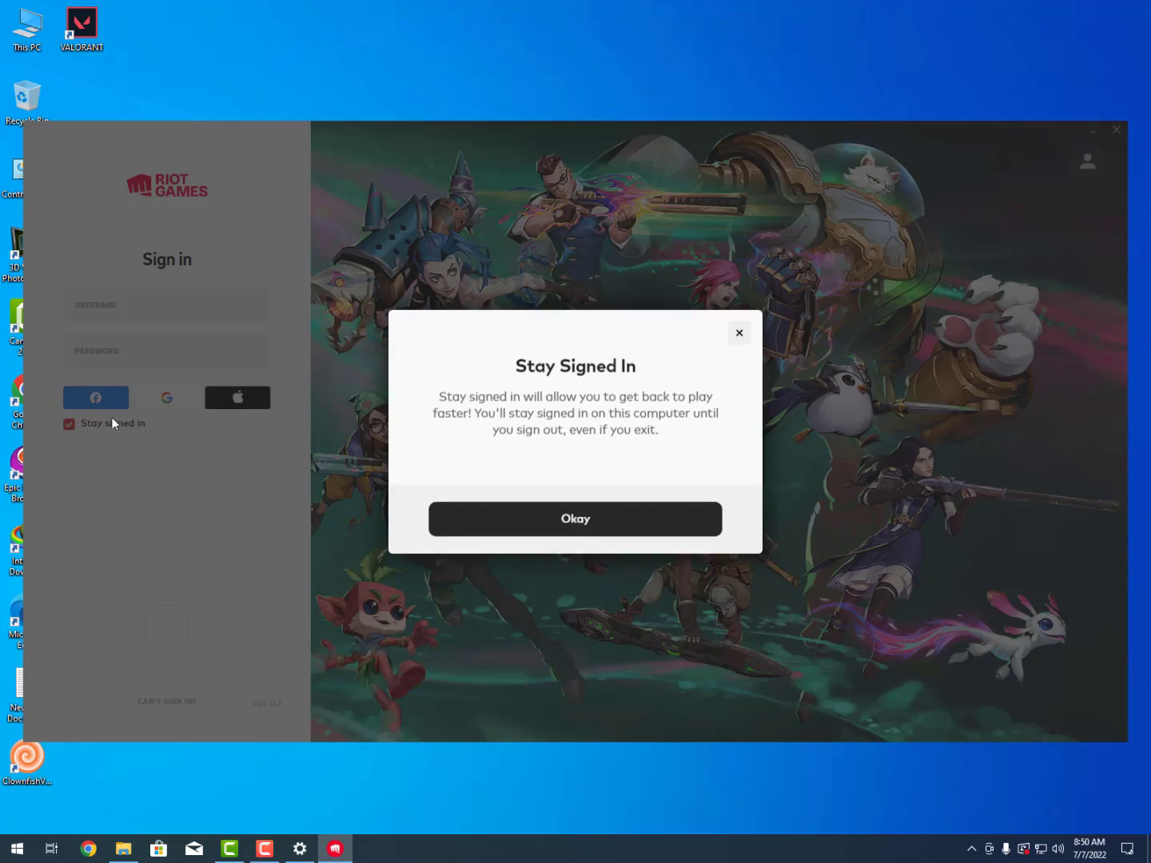
pyautogui.click(443, 530)
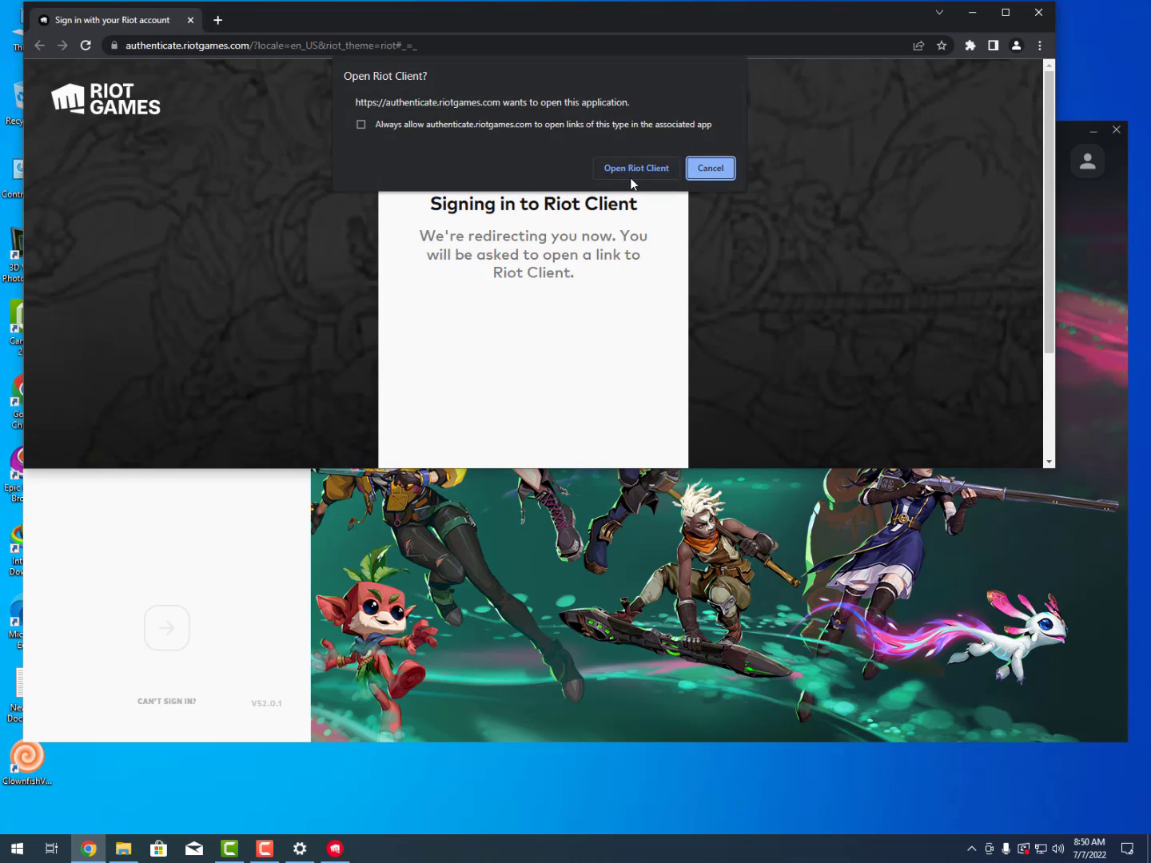
pyautogui.click(633, 169)
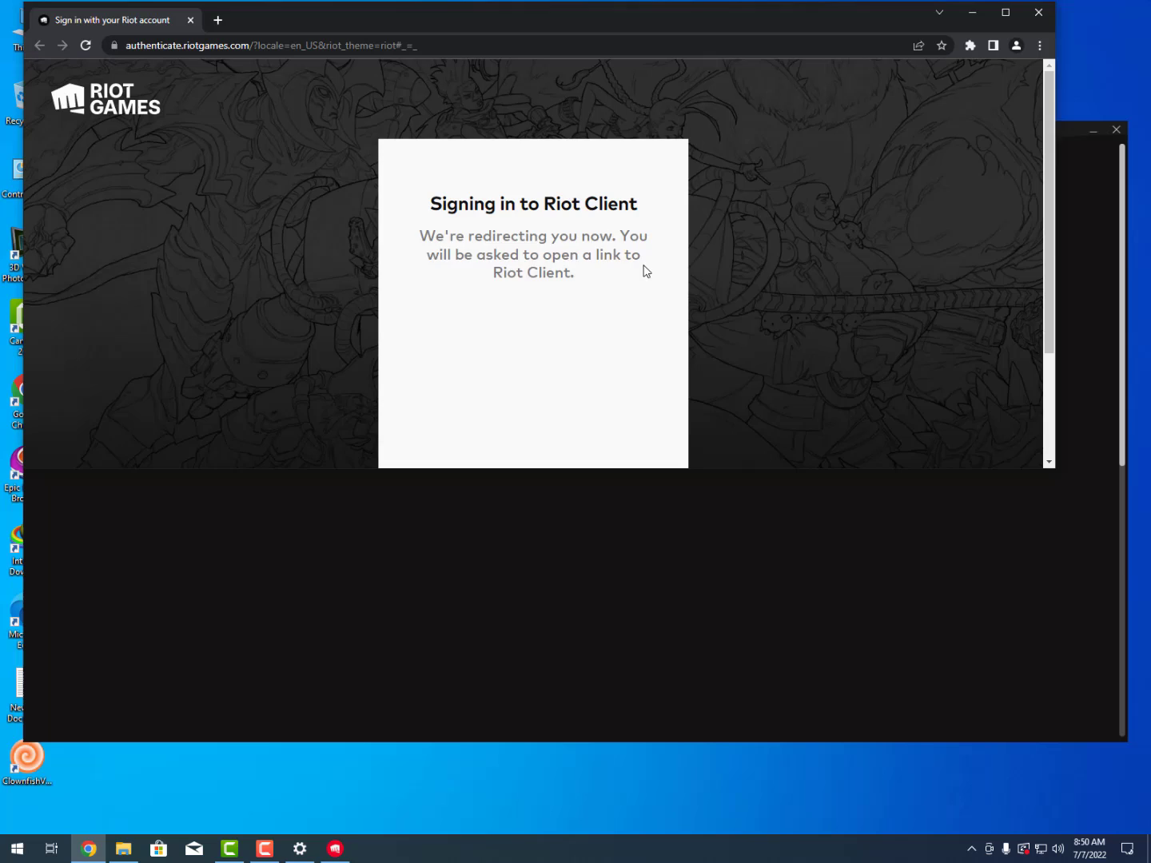
# Open the VALORANT game page from My Games once the update completes.
pyautogui.click(1038, 12)
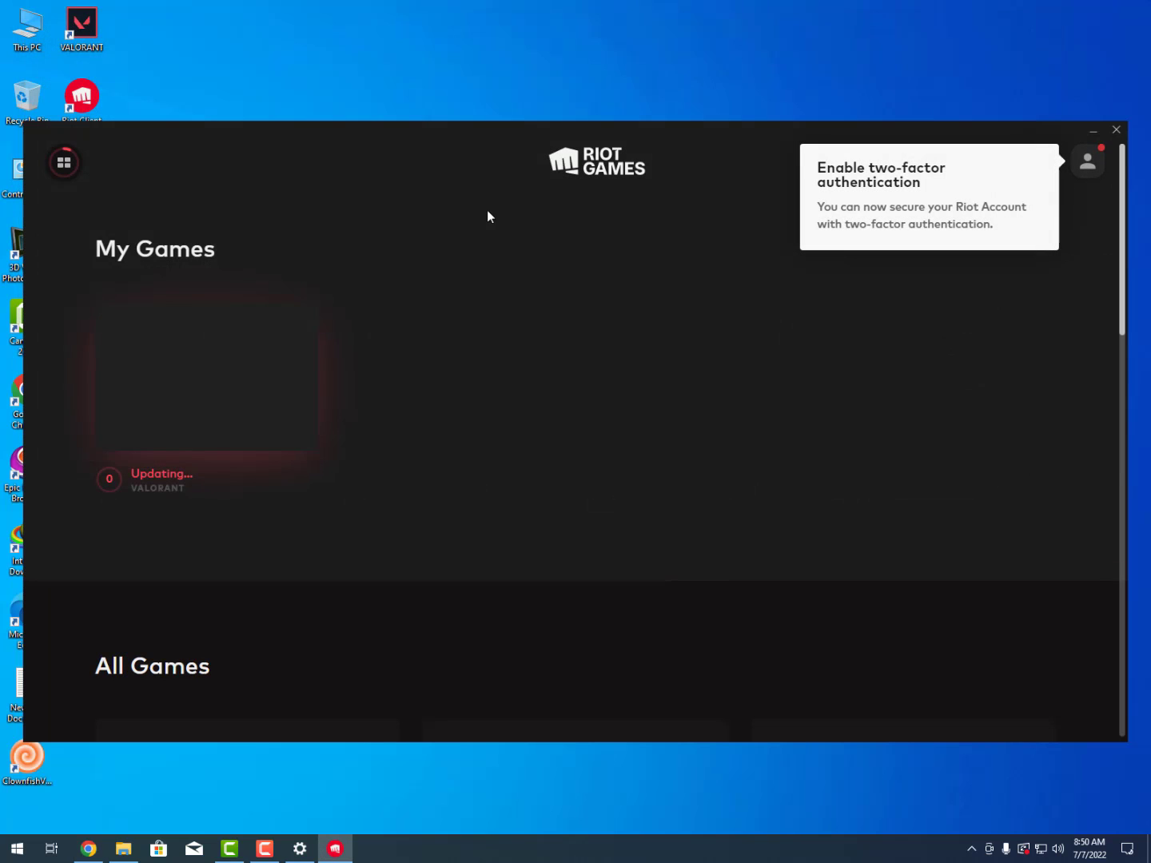
pyautogui.click(158, 347)
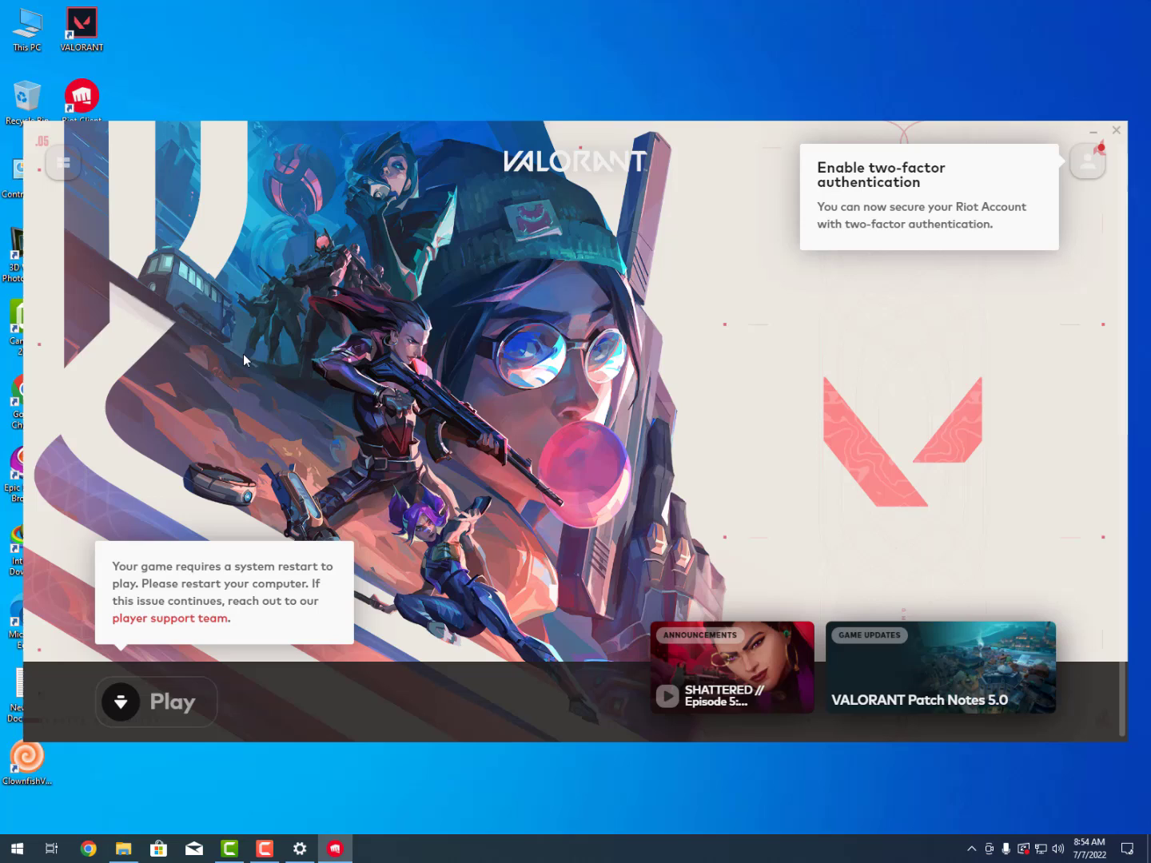
# Quit OneDrive and confirm the close, then relaunch Riot Client from the desktop icon.
pyautogui.press('F10')
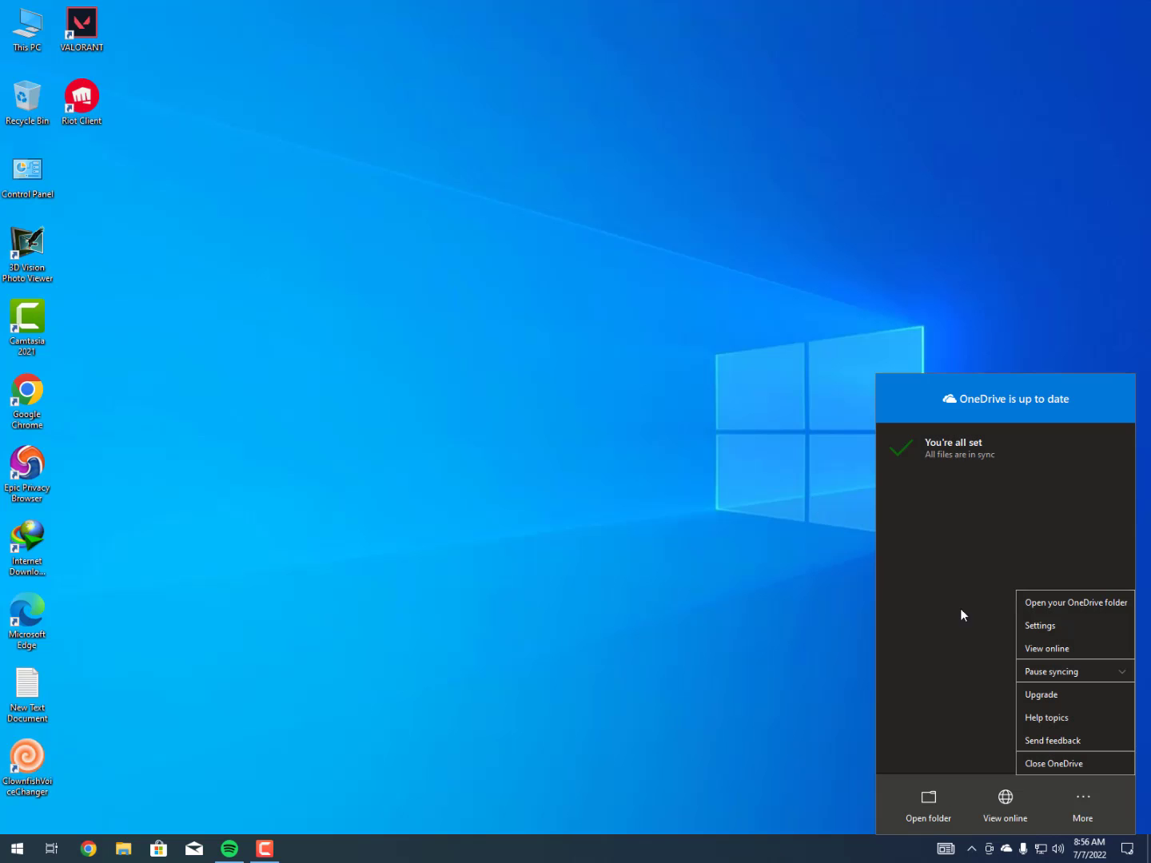
pyautogui.click(1071, 767)
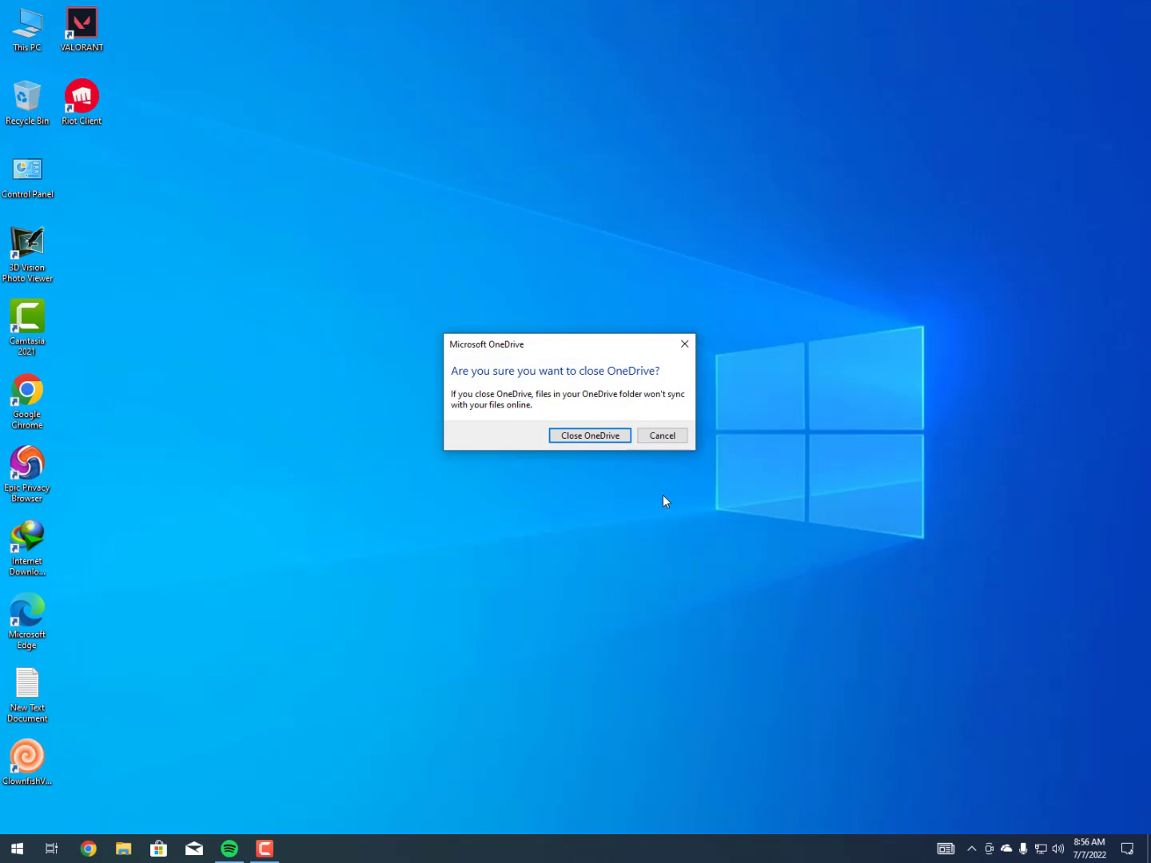
pyautogui.click(603, 438)
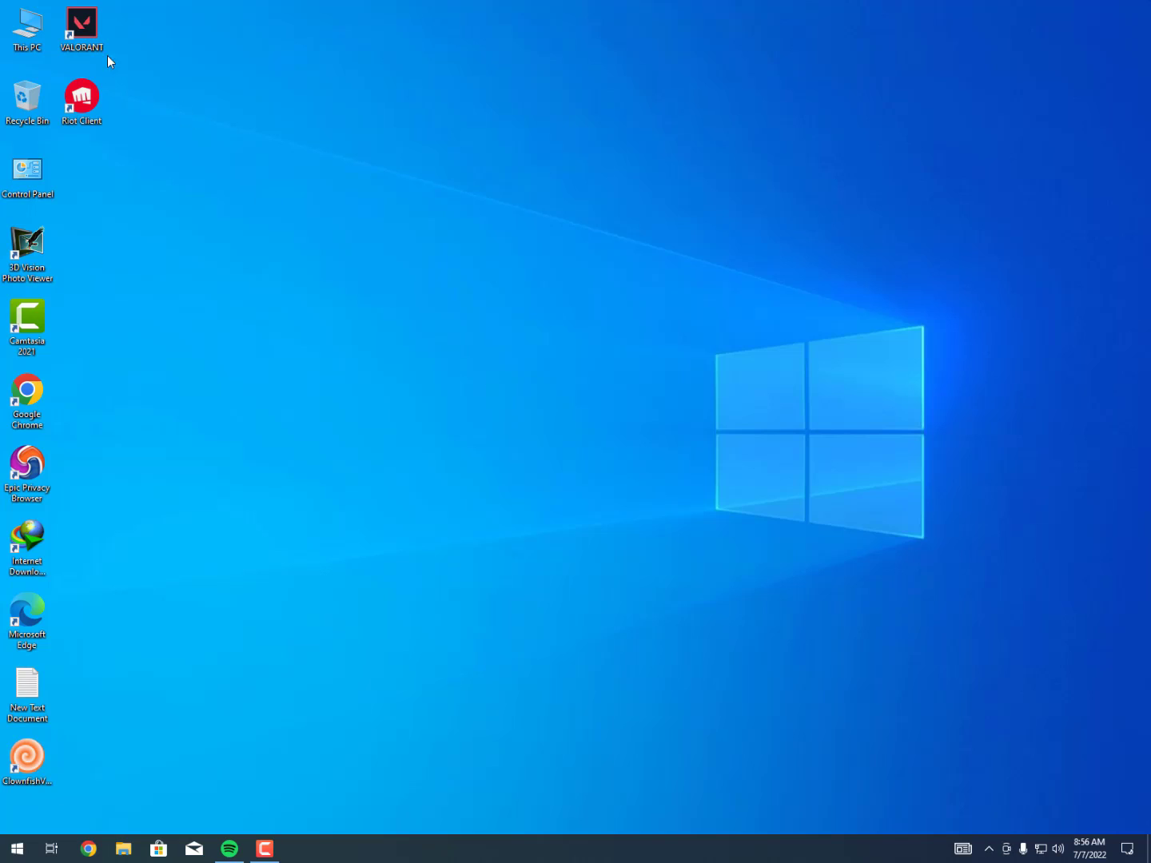
pyautogui.doubleClick(88, 103)
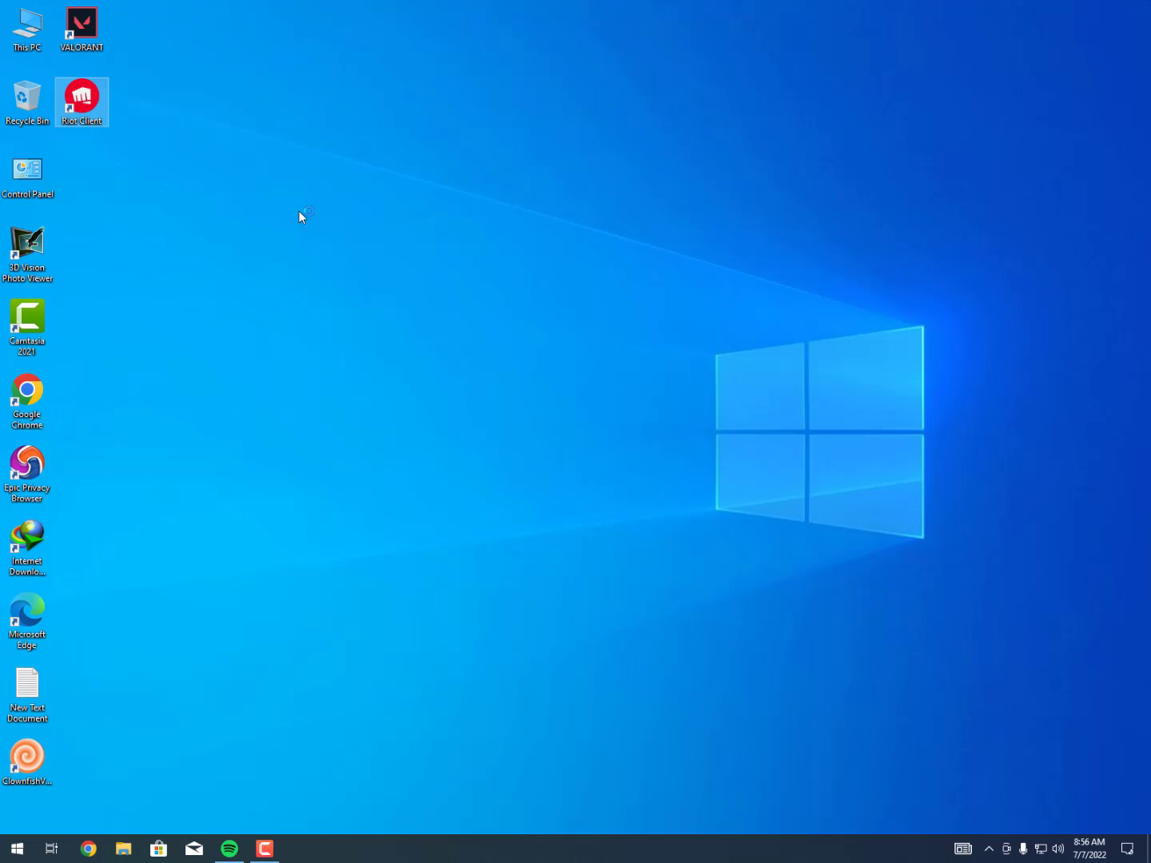
pyautogui.click(989, 849)
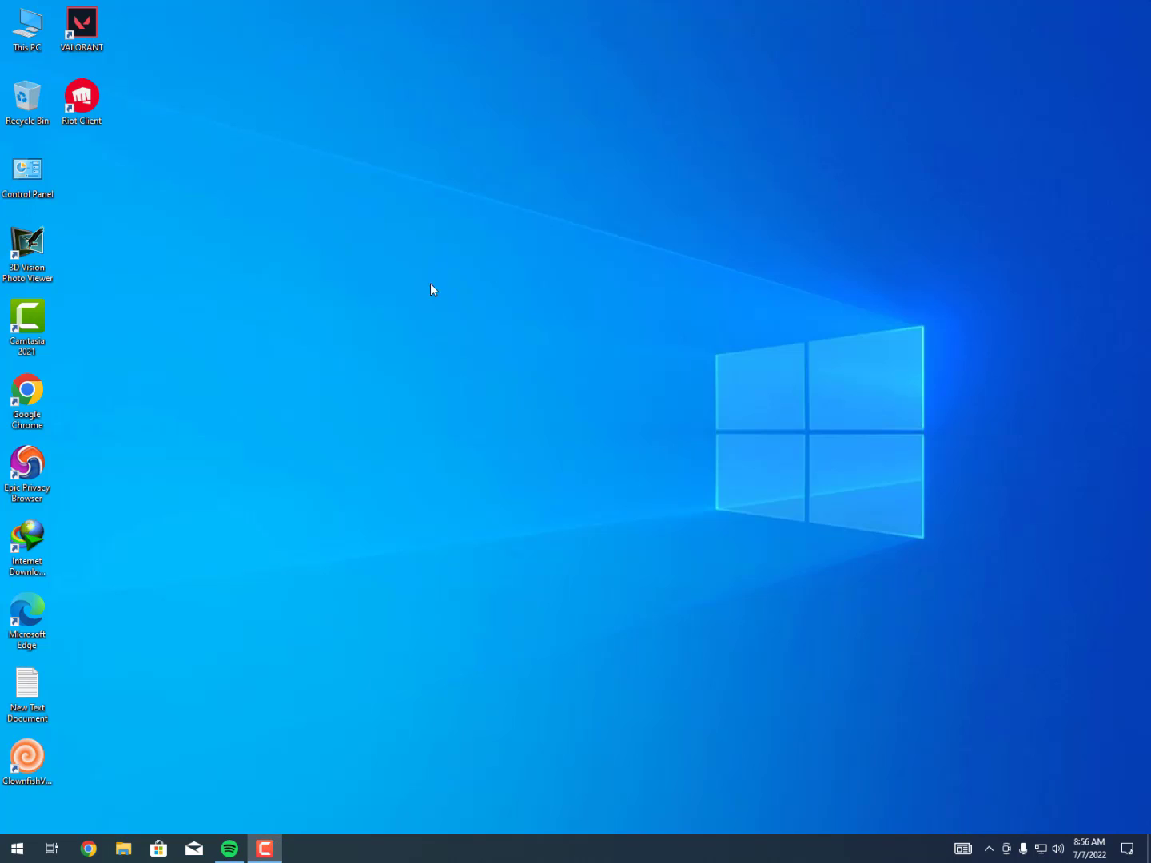
# Start Riot Client from the desktop, open the VALORANT card, and press Play.
pyautogui.doubleClick(82, 97)
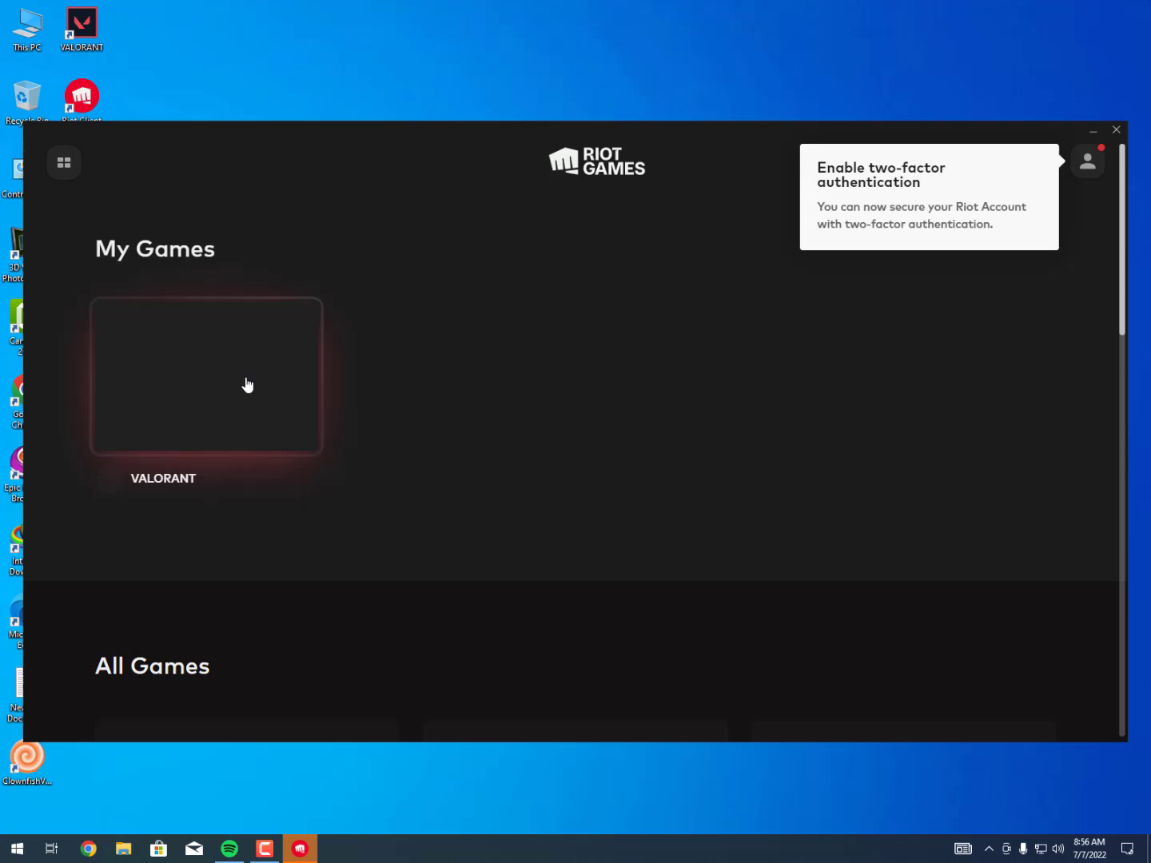
pyautogui.click(241, 399)
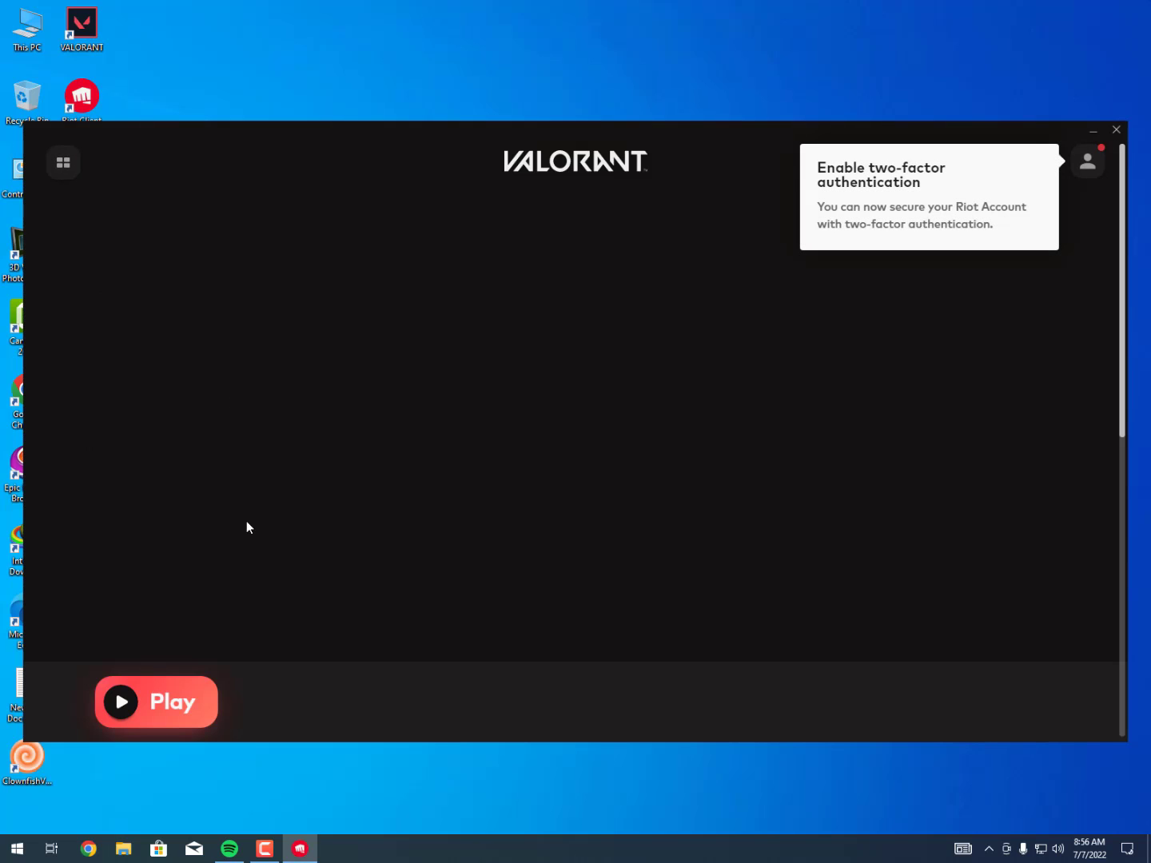
pyautogui.click(167, 707)
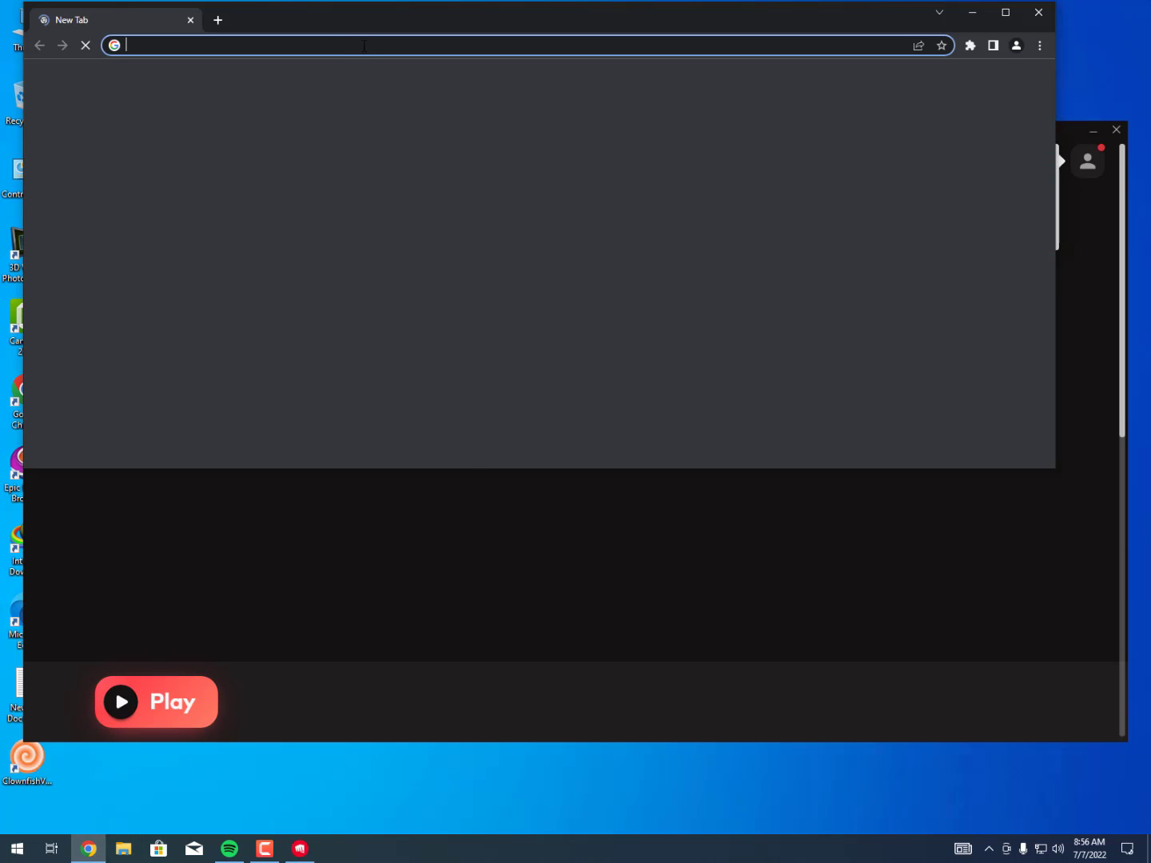
# Search Chrome for 'directx runtime end user' and download dxwebsetup.exe from Microsoft's installer page.
pyautogui.click(365, 42)
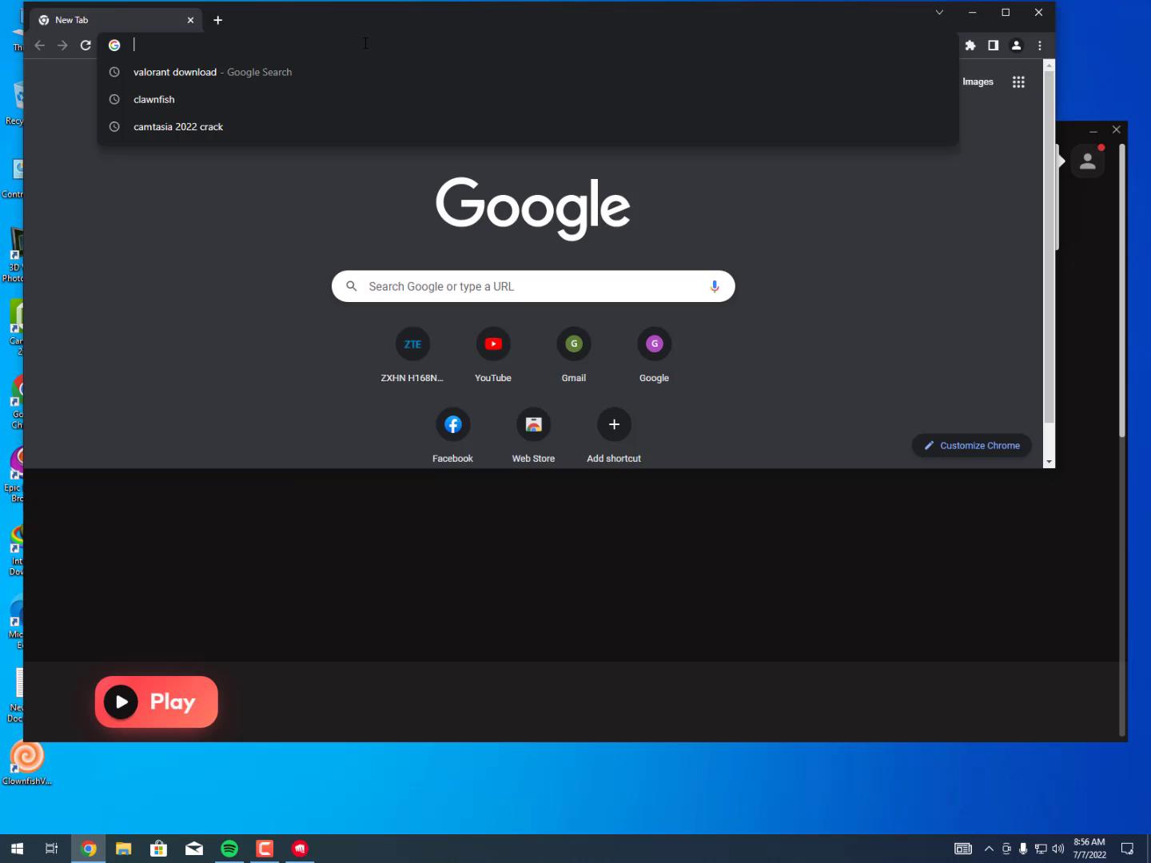
pyautogui.write('directx r')
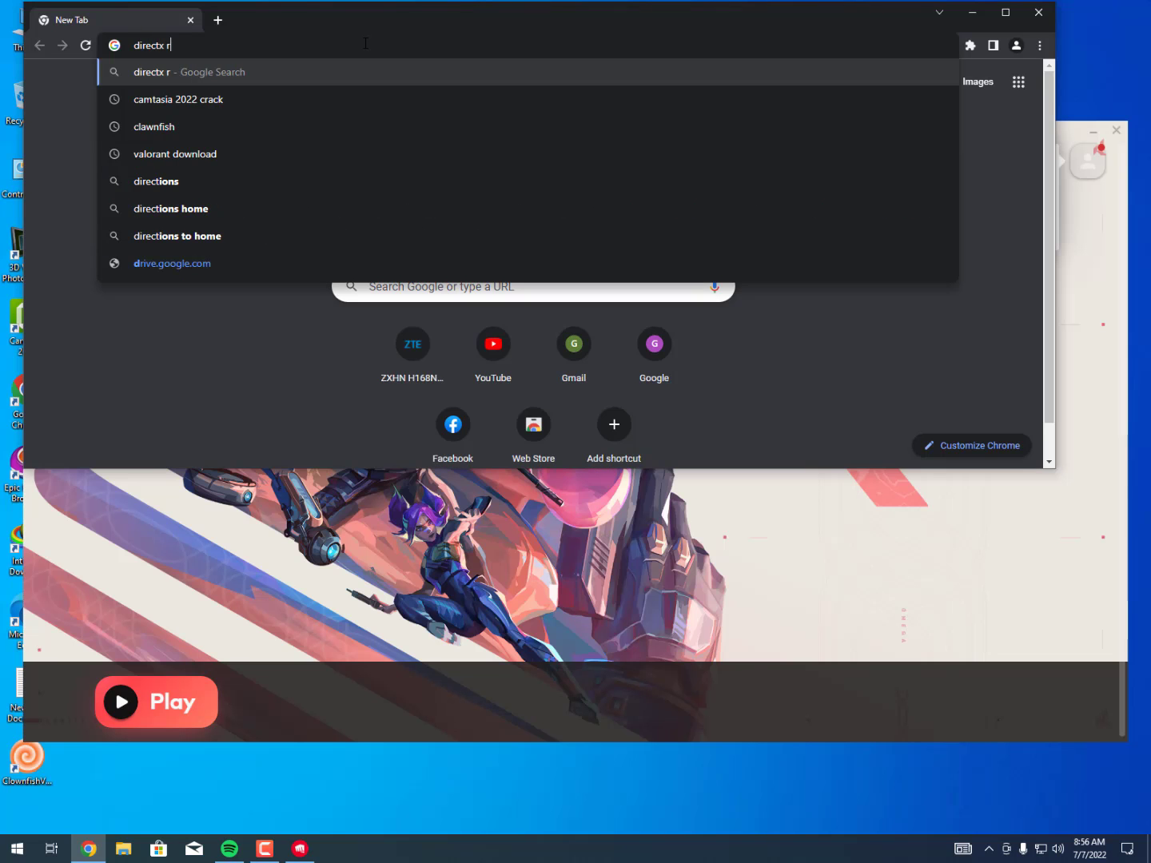
pyautogui.write('untime end user')
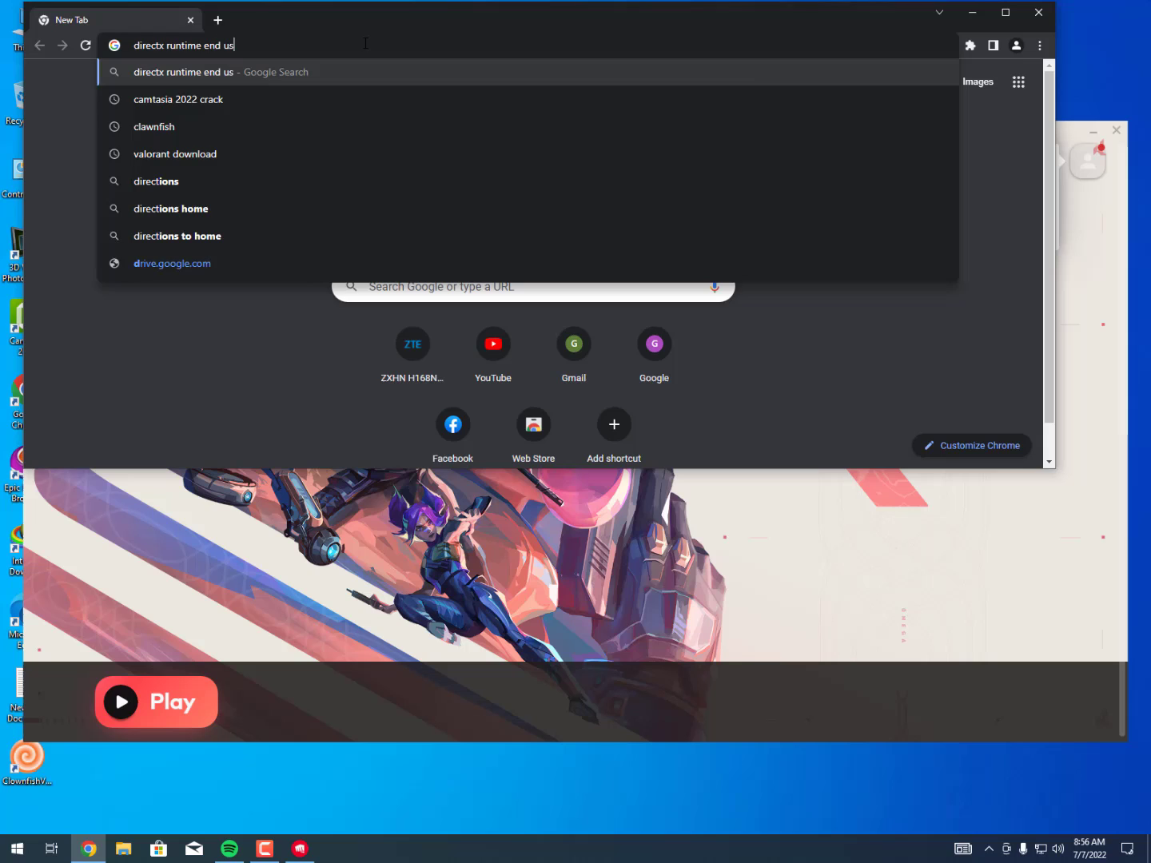
pyautogui.press('Return')
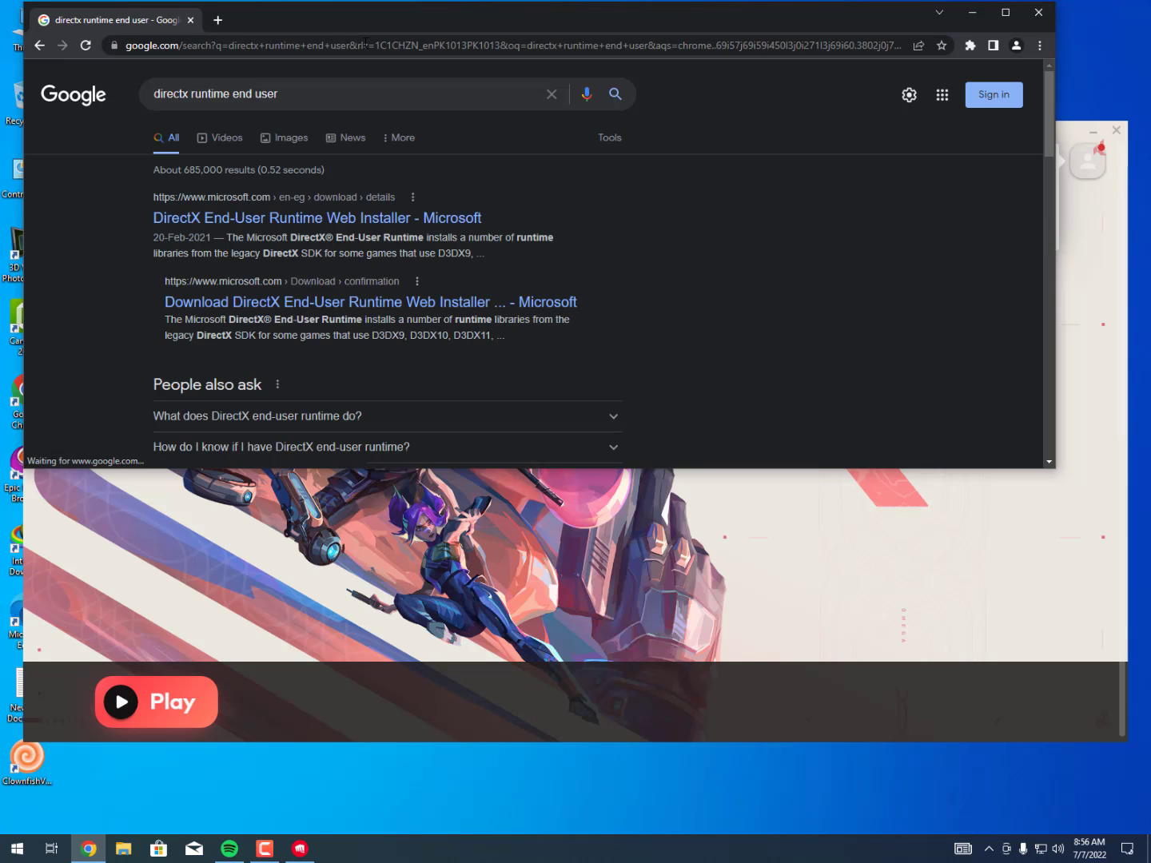
pyautogui.click(371, 227)
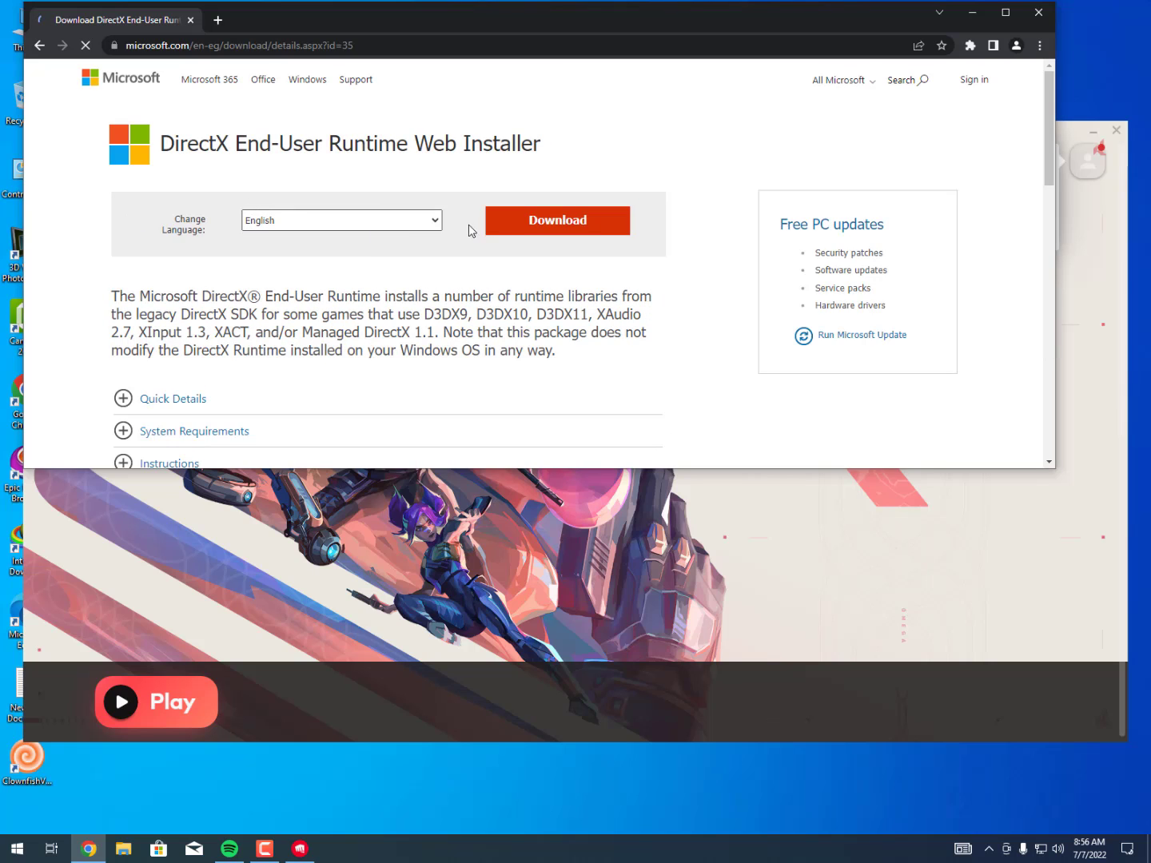
pyautogui.click(518, 220)
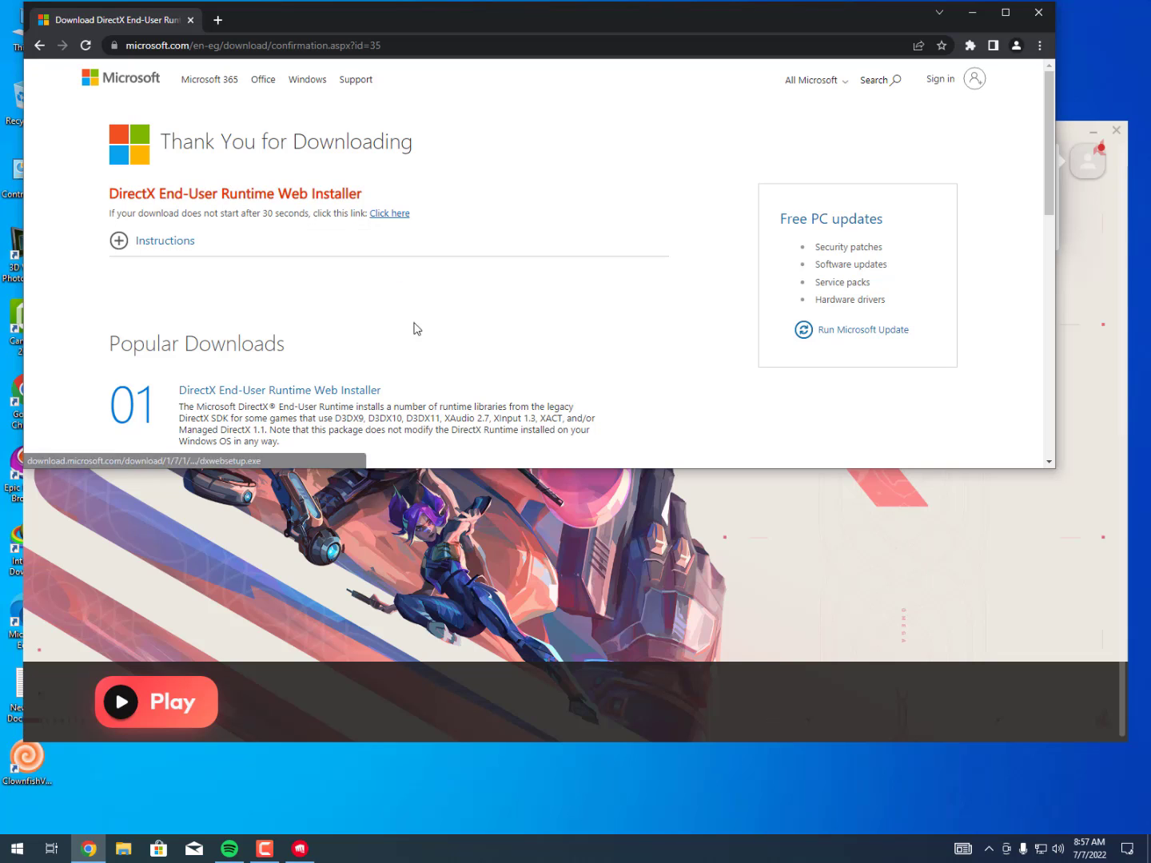
pyautogui.click(379, 214)
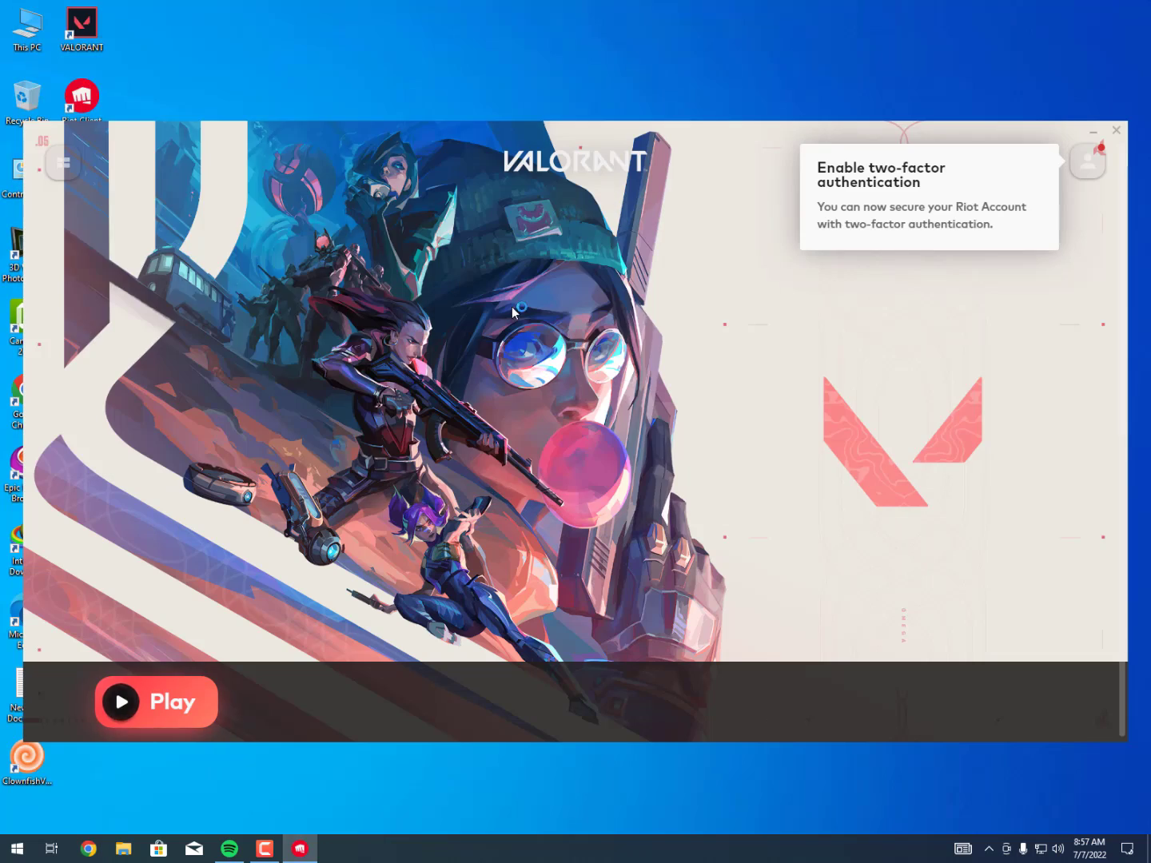
# Run the downloaded DirectX installer and confirm the 64-bit system type in the specifications.
pyautogui.press('super')
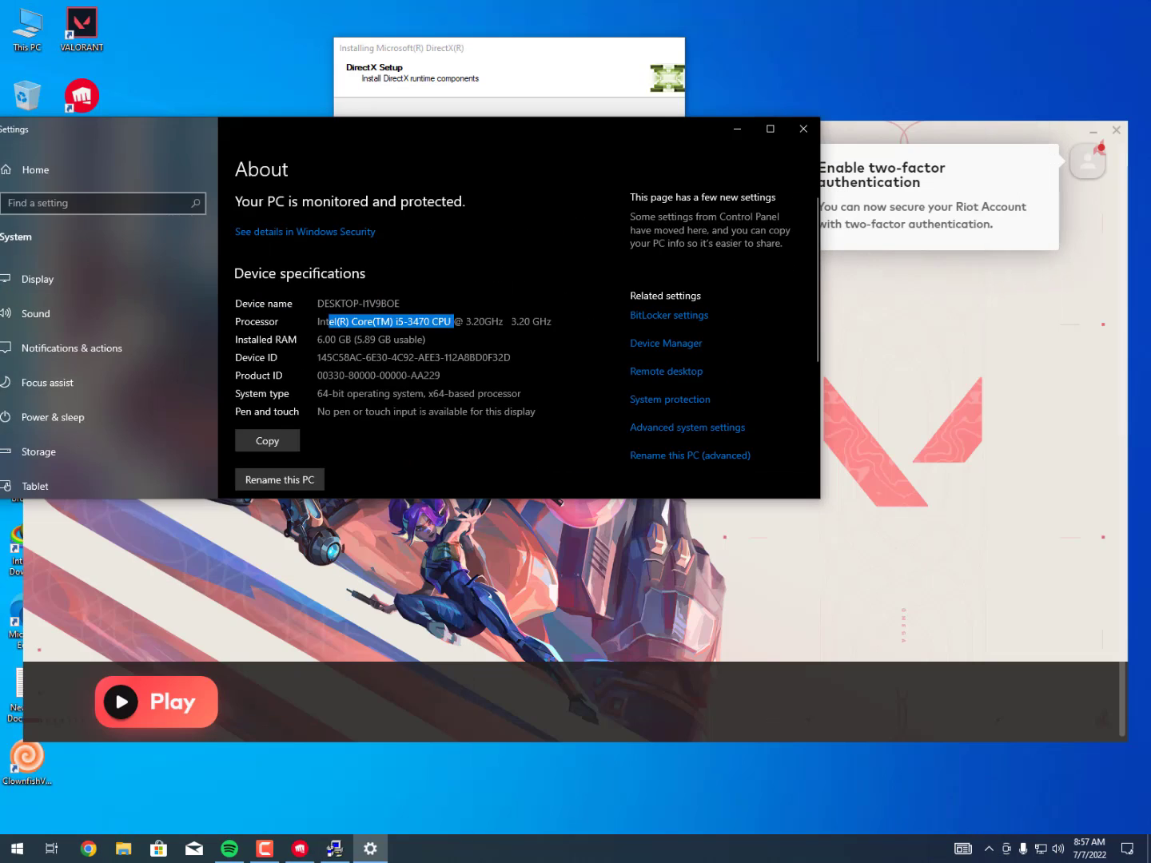
pyautogui.moveTo(317, 393); pyautogui.dragTo(488, 393)
pyautogui.scroll(-5, 520, 320)
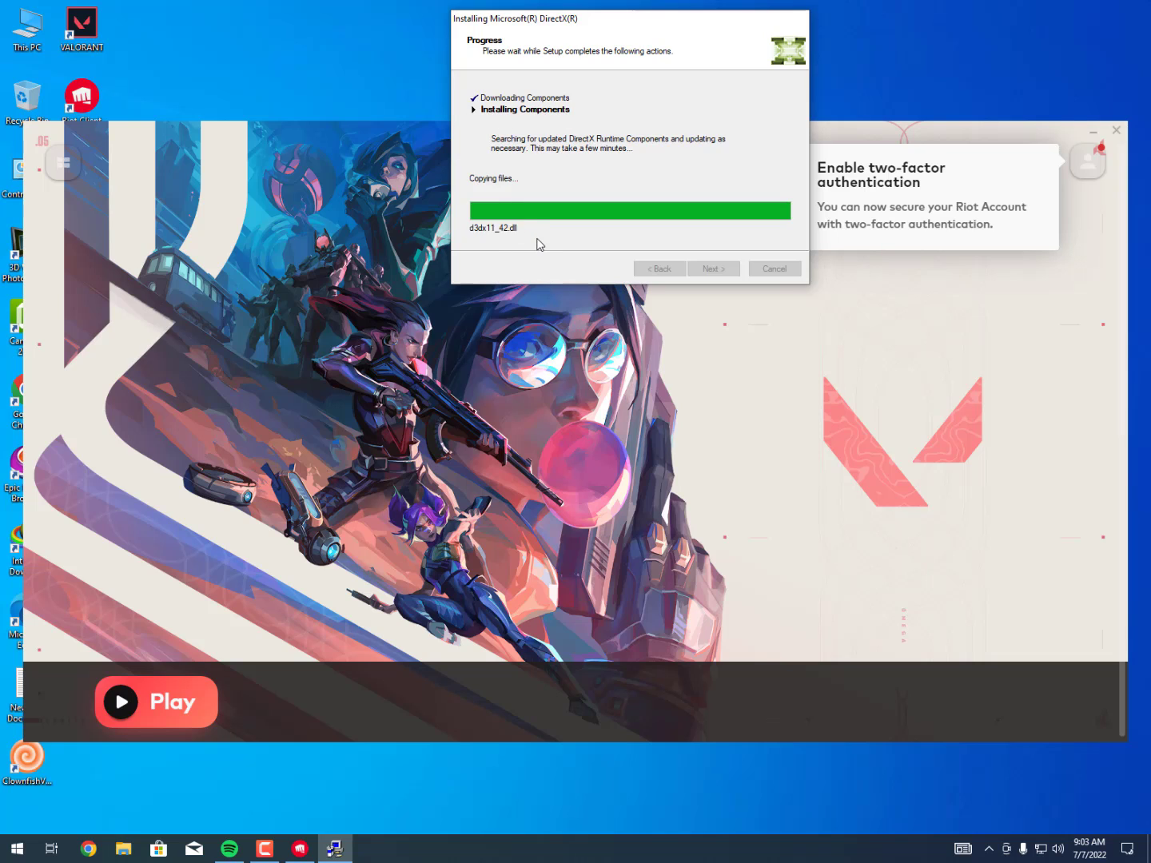
# Close the finished DirectX installer and launch VALORANT from Riot Client.
pyautogui.click(706, 267)
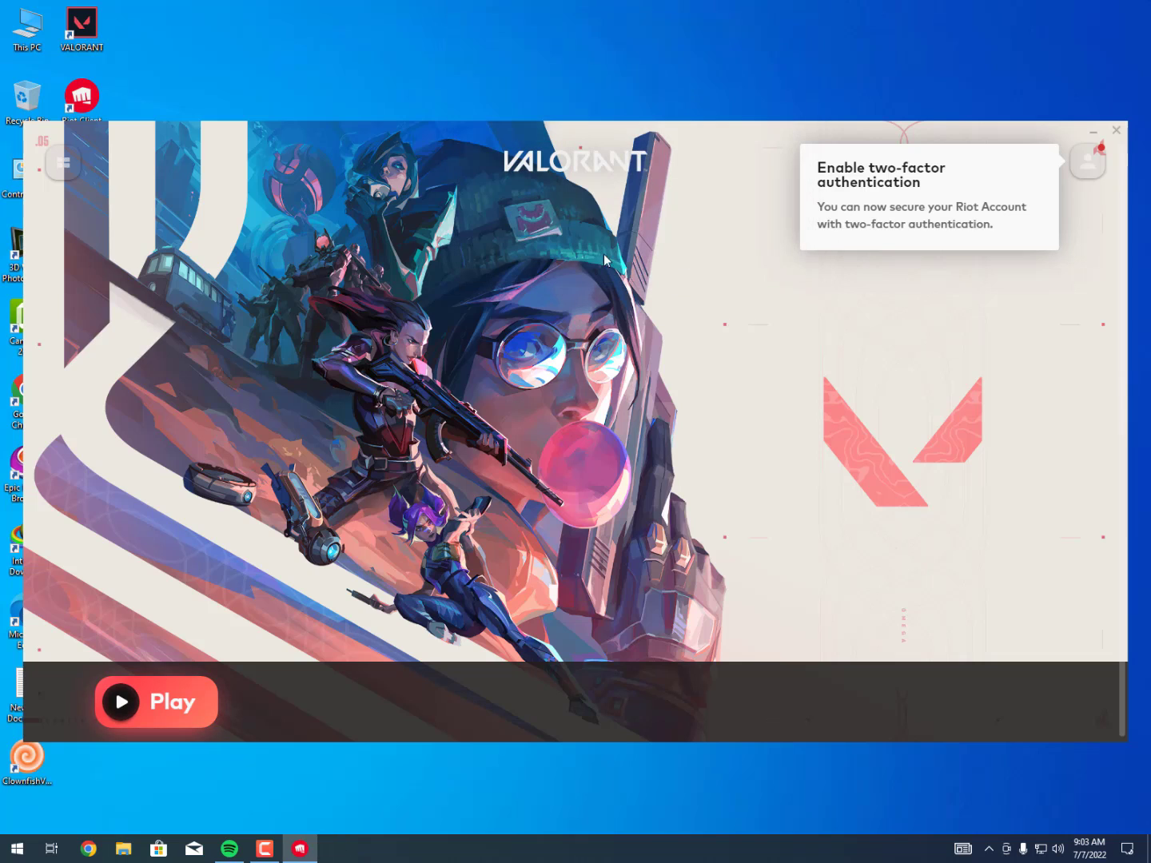
pyautogui.click(201, 689)
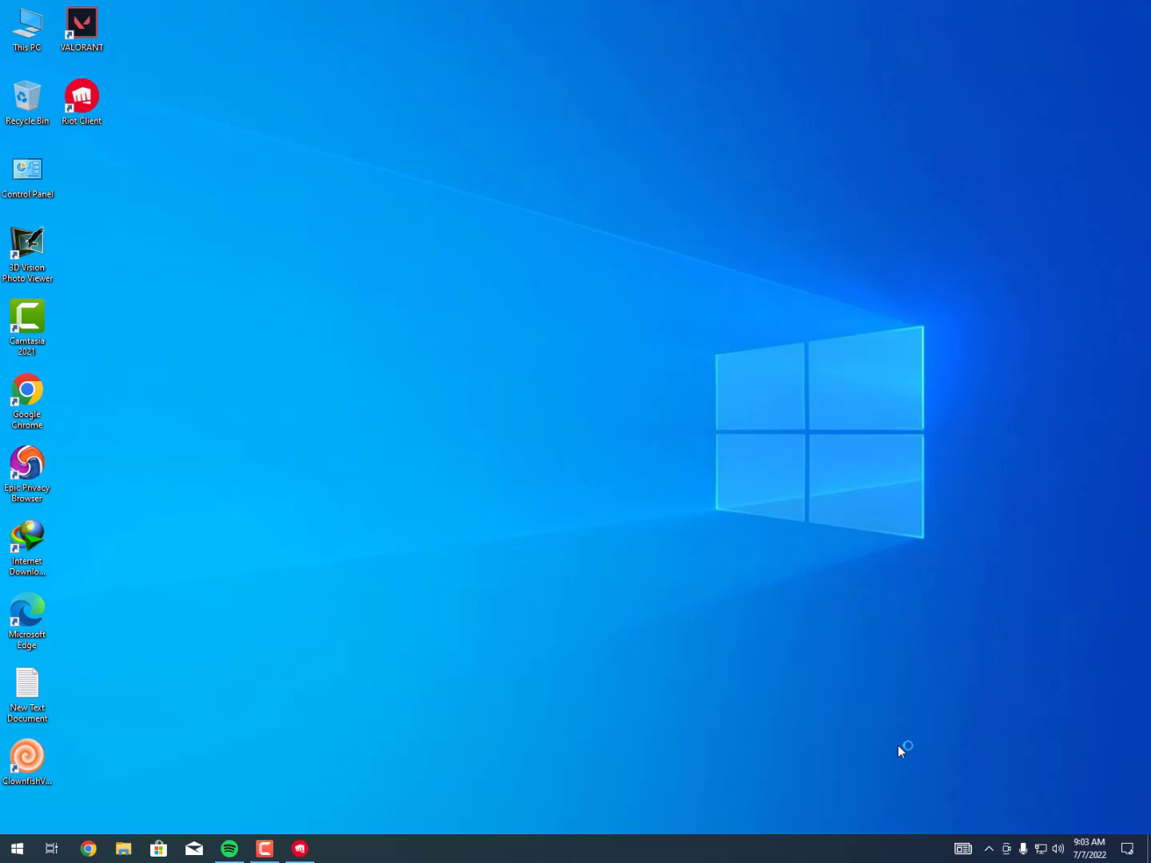
pyautogui.click(988, 852)
pyautogui.click(989, 852)
pyautogui.click(989, 852)
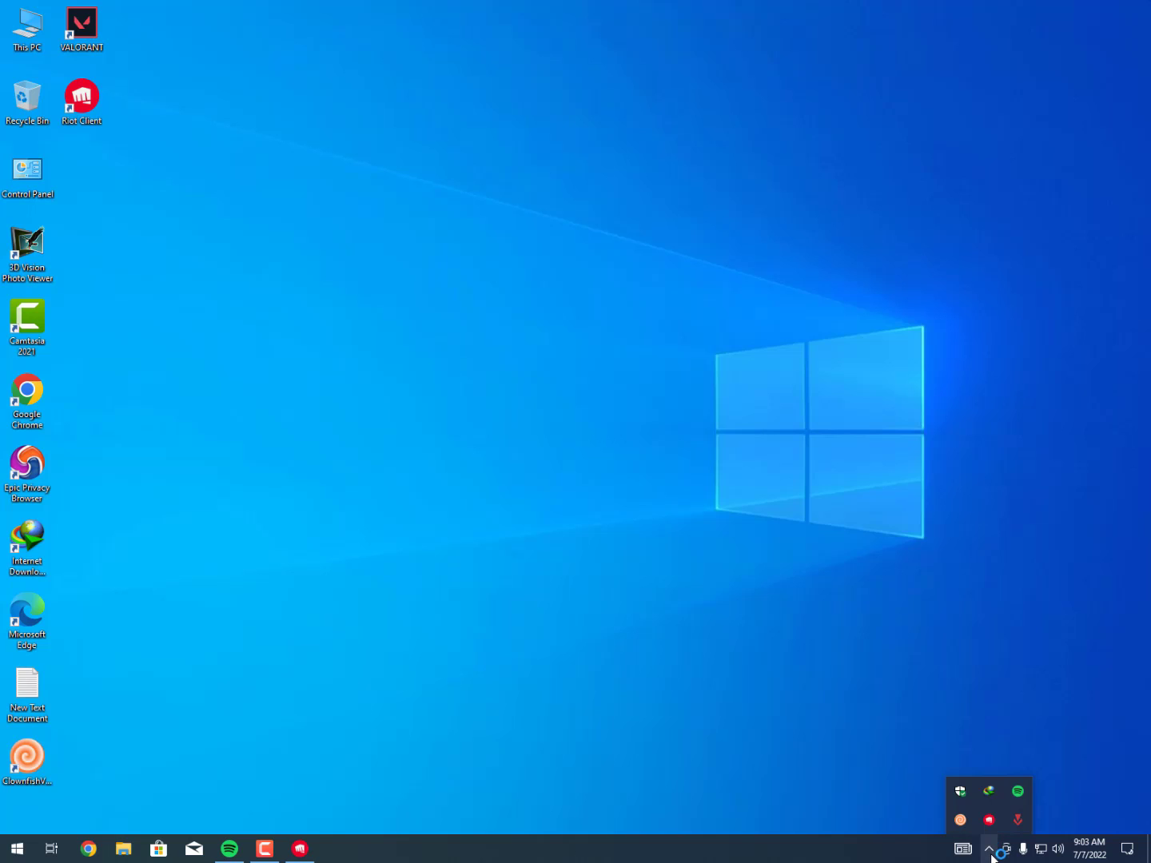
# Restore Riot Client from the taskbar and return to the VALORANT page via My Games.
pyautogui.click(302, 848)
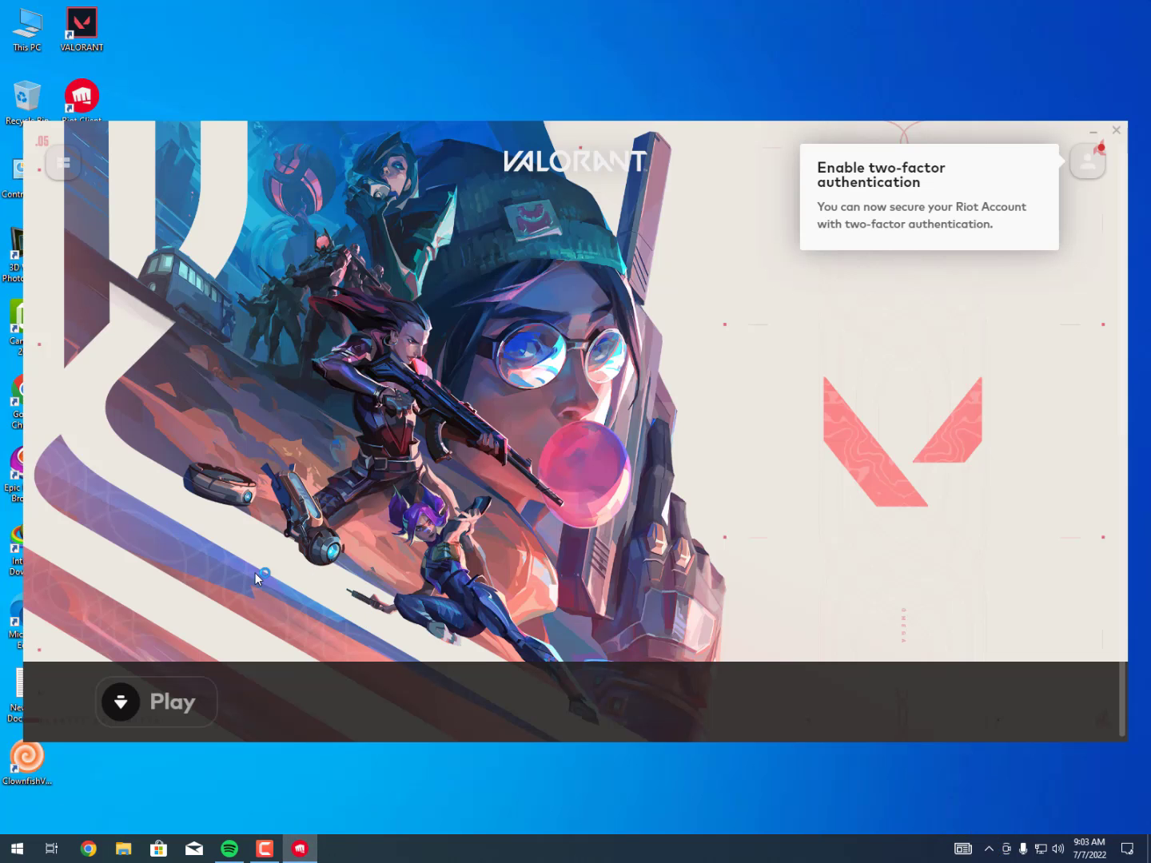
pyautogui.click(1088, 164)
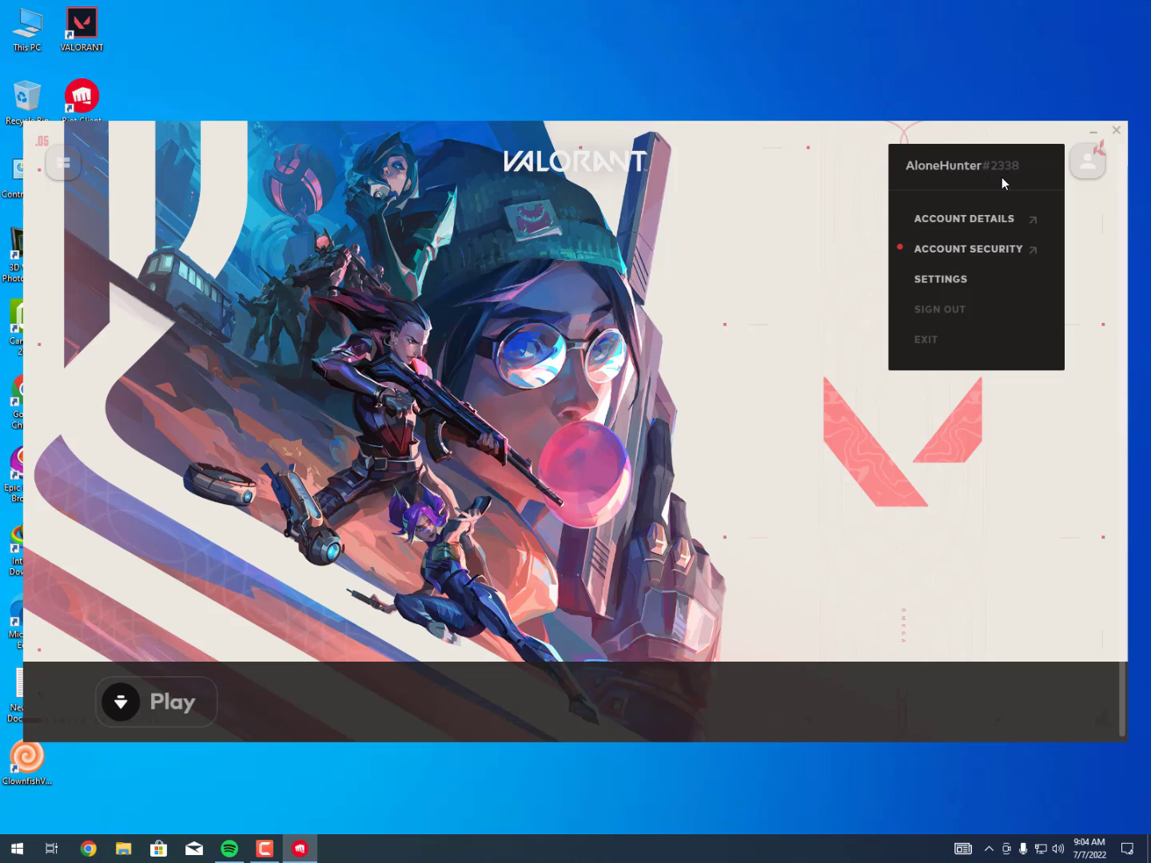
pyautogui.click(64, 169)
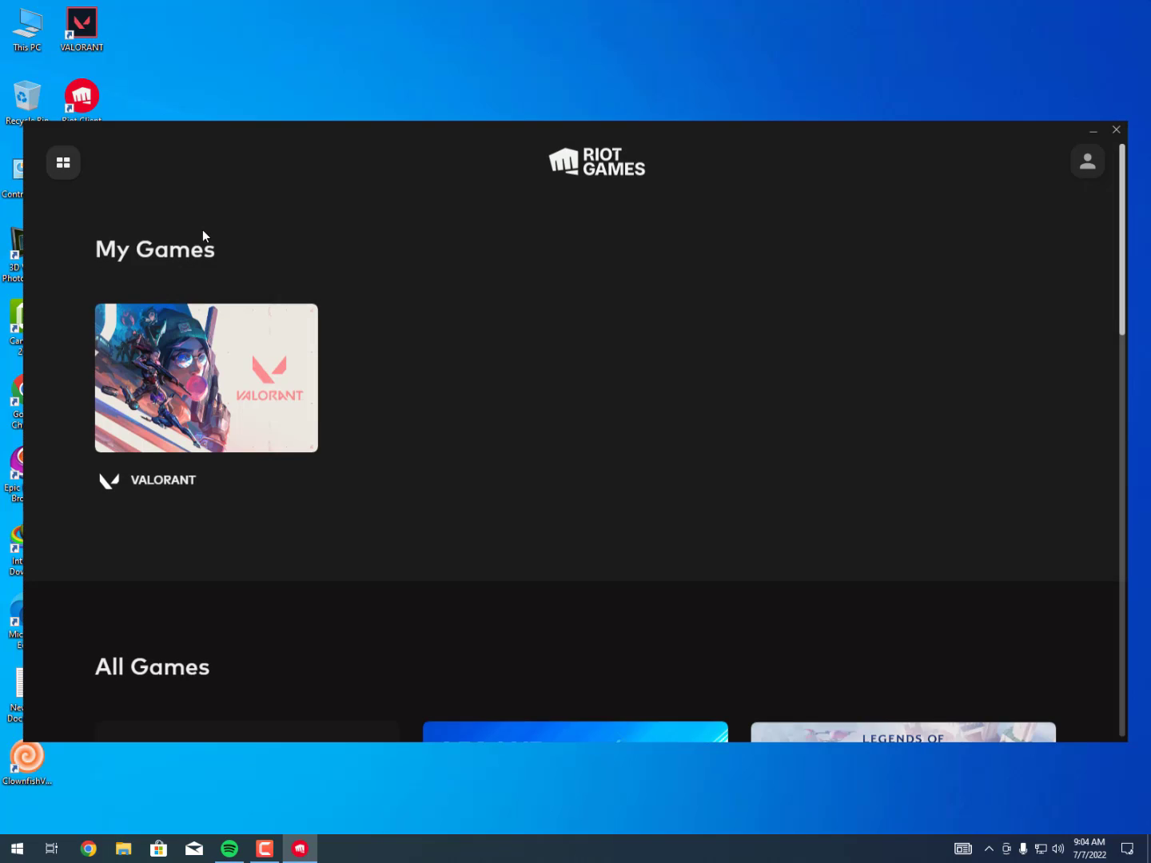
pyautogui.click(191, 385)
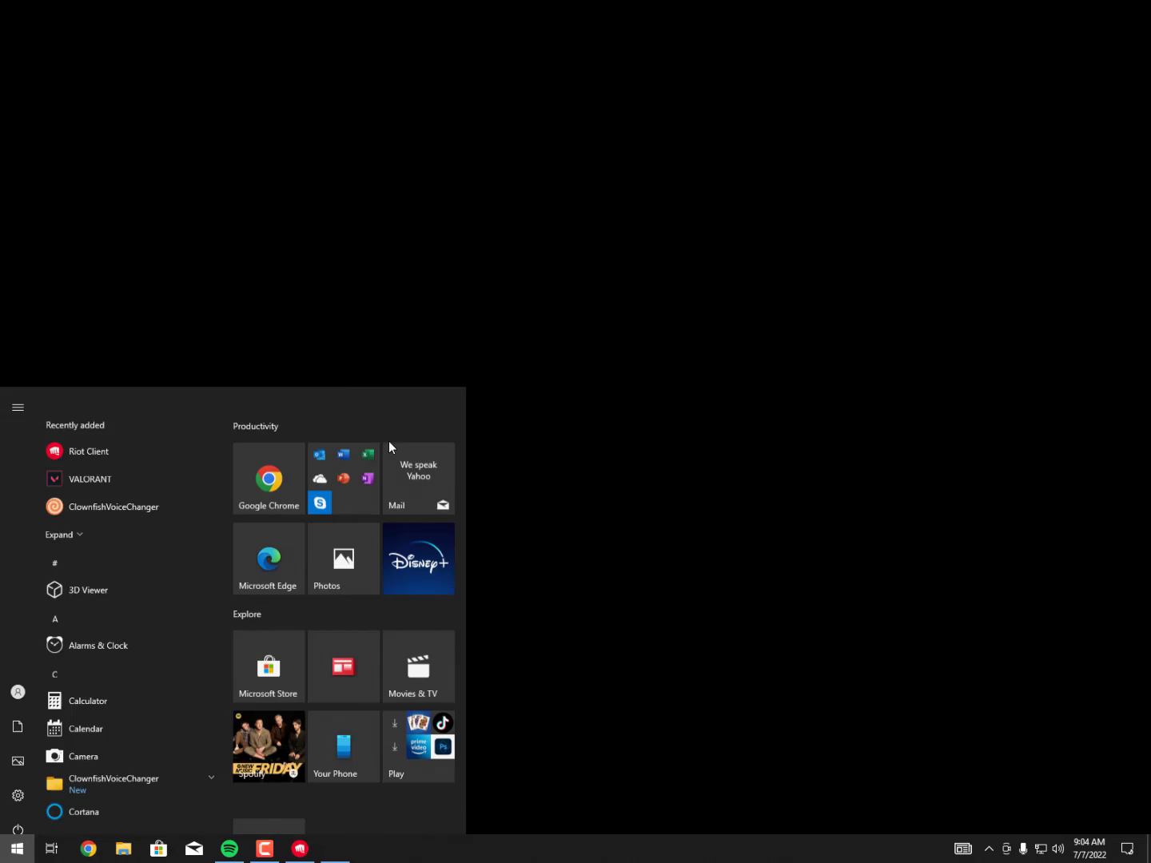
# Open Update & Security and check the NVIDIA display driver download at 78%.
pyautogui.click(19, 783)
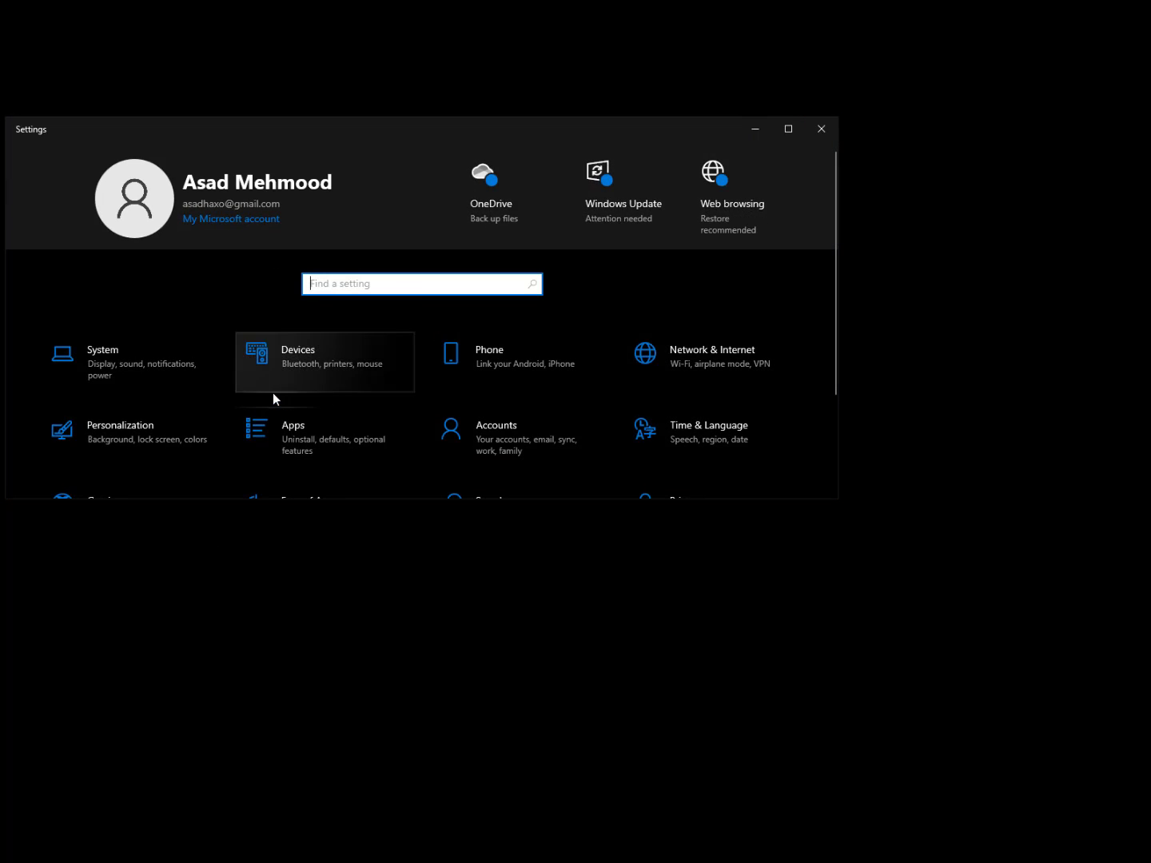
pyautogui.scroll(-3, 272, 391)
pyautogui.click(168, 452)
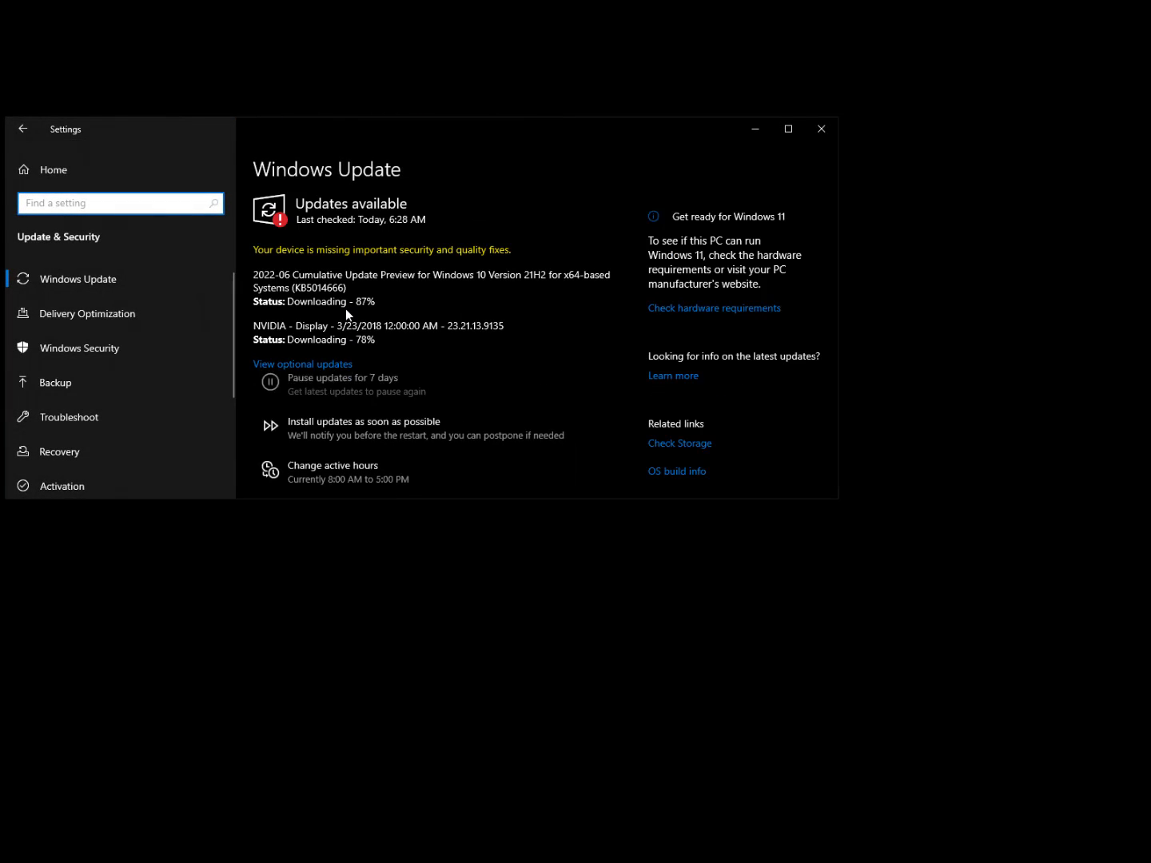
pyautogui.moveTo(340, 339); pyautogui.dragTo(375, 341)
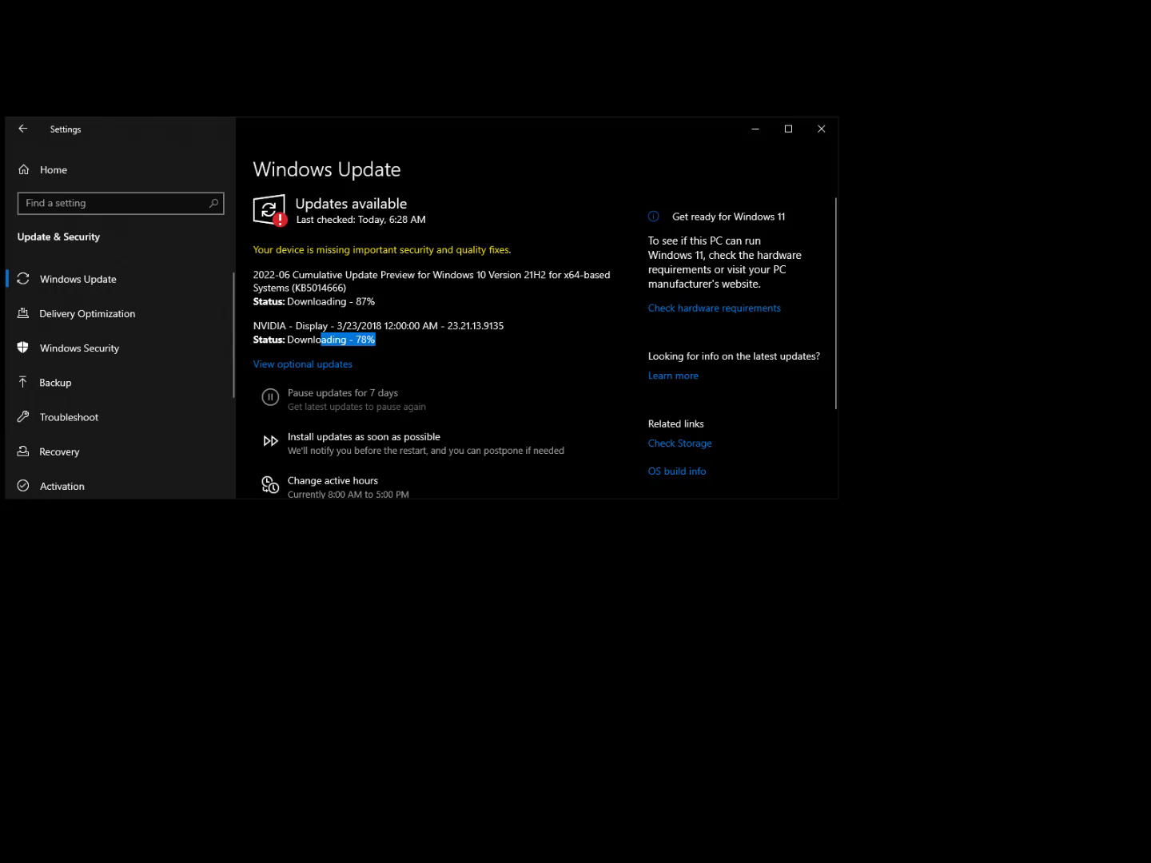
# Close Windows Update settings, the VALORANT splash window and the VALORANT launcher.
pyautogui.click(376, 340)
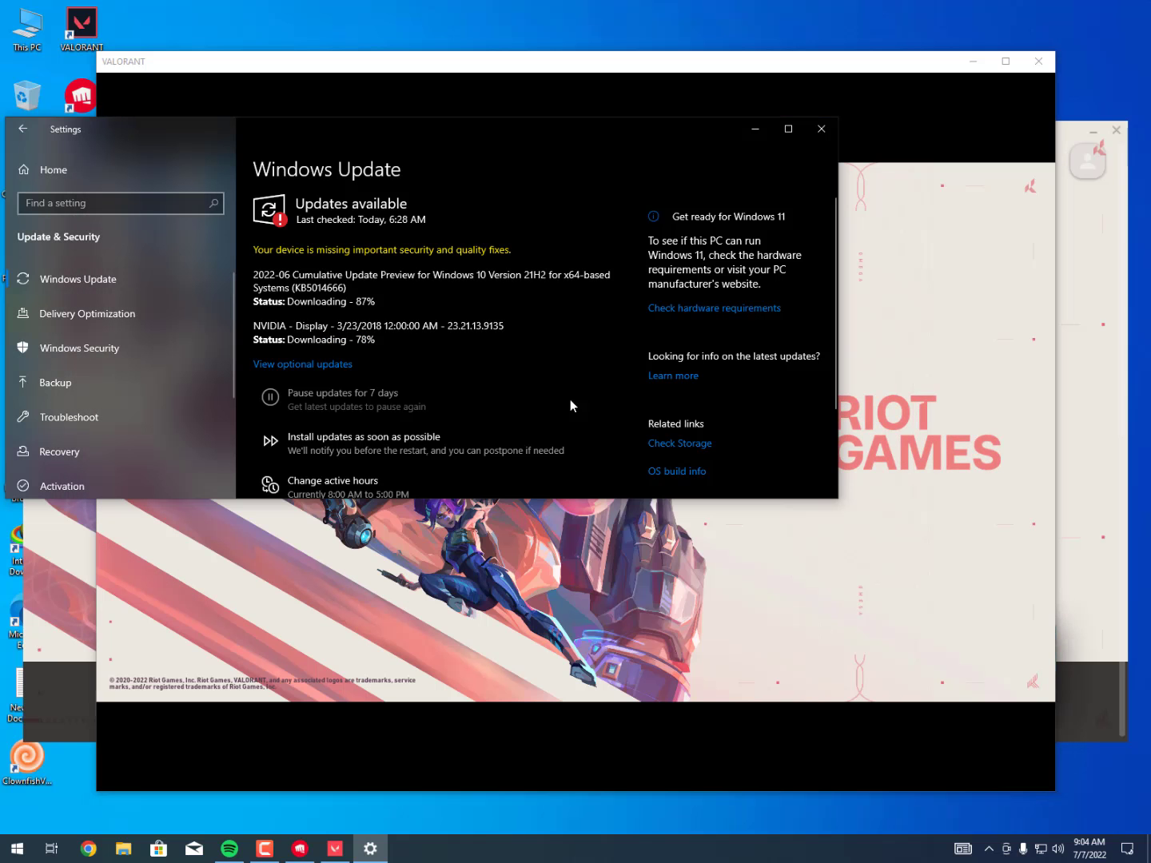
pyautogui.click(820, 127)
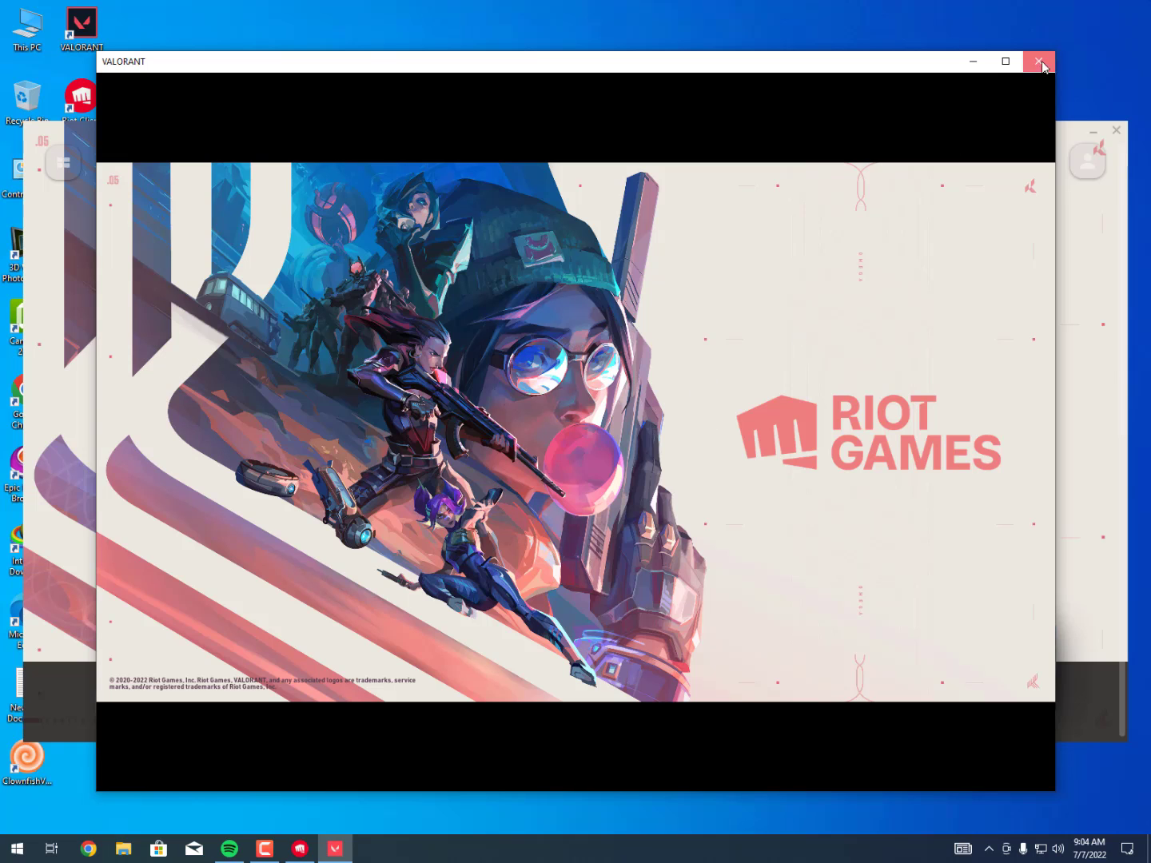
pyautogui.click(1038, 62)
pyautogui.moveTo(852, 129)
pyautogui.mouseDown()
pyautogui.moveTo(857, 102)
pyautogui.moveTo(856, 124)
pyautogui.mouseUp()
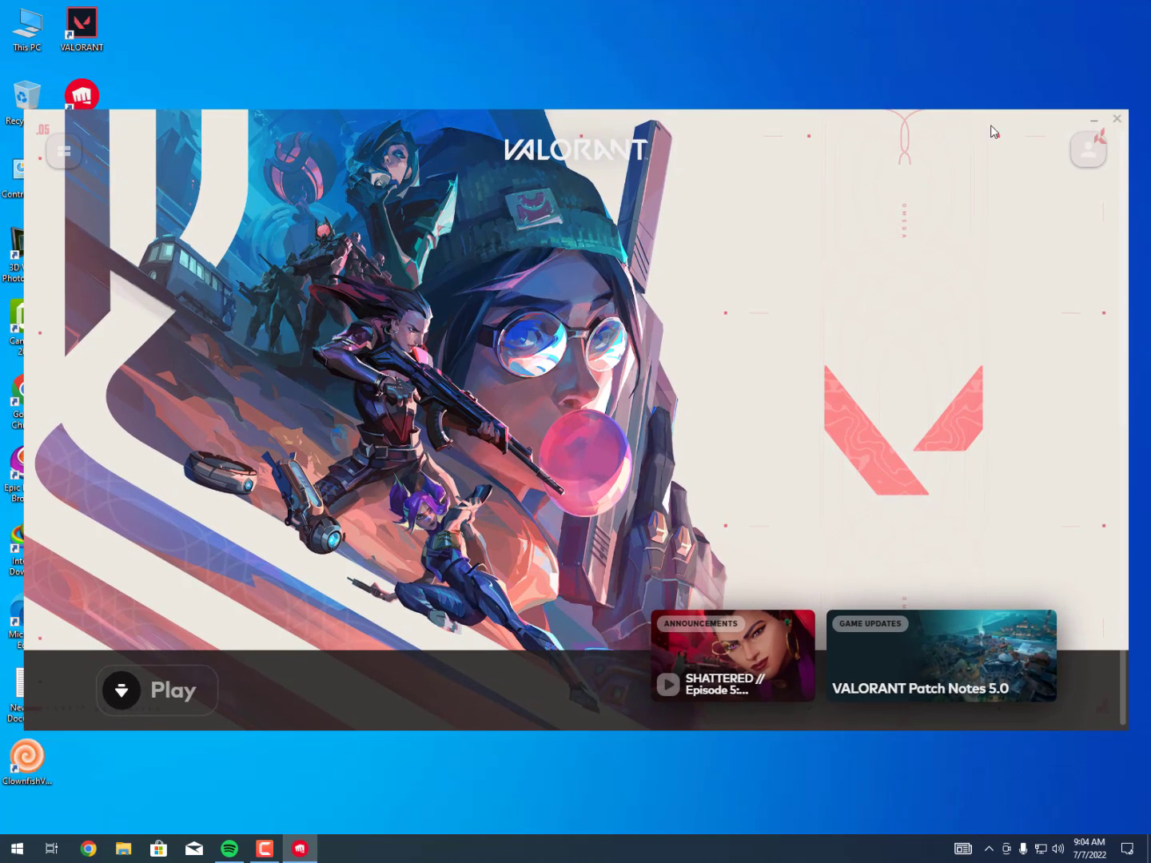
pyautogui.click(1117, 120)
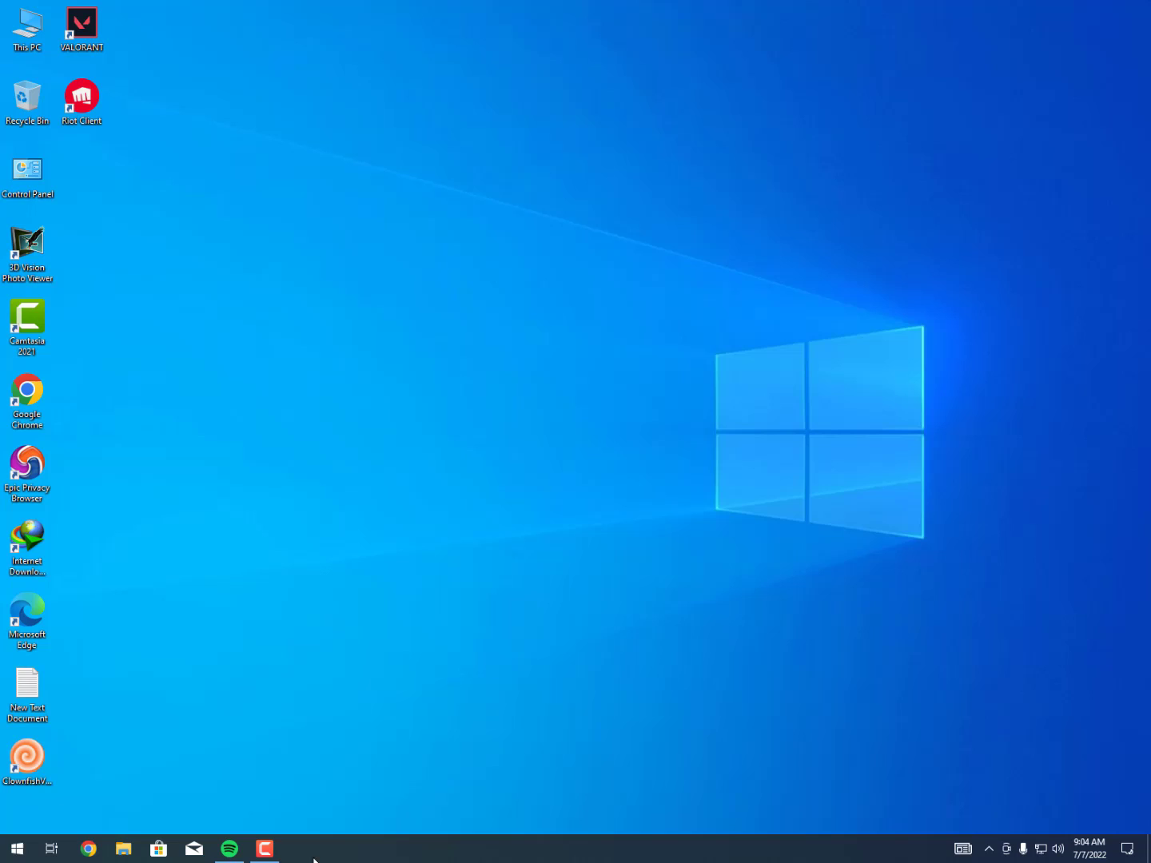